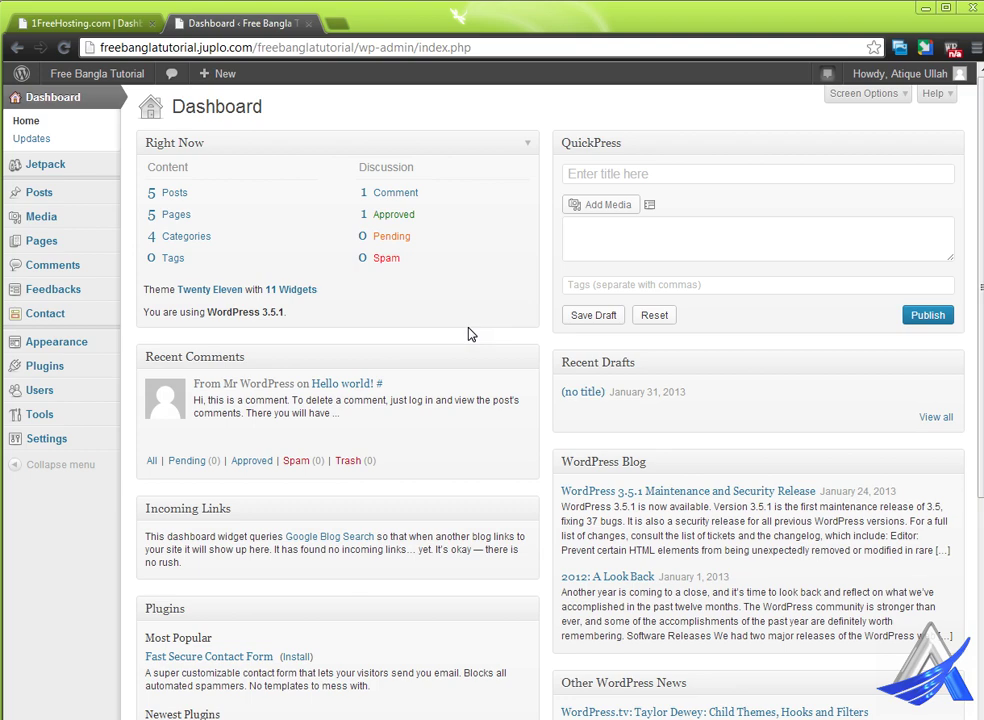
mouse_move(89, 346)
left_click_drag(259, 47, 355, 48)
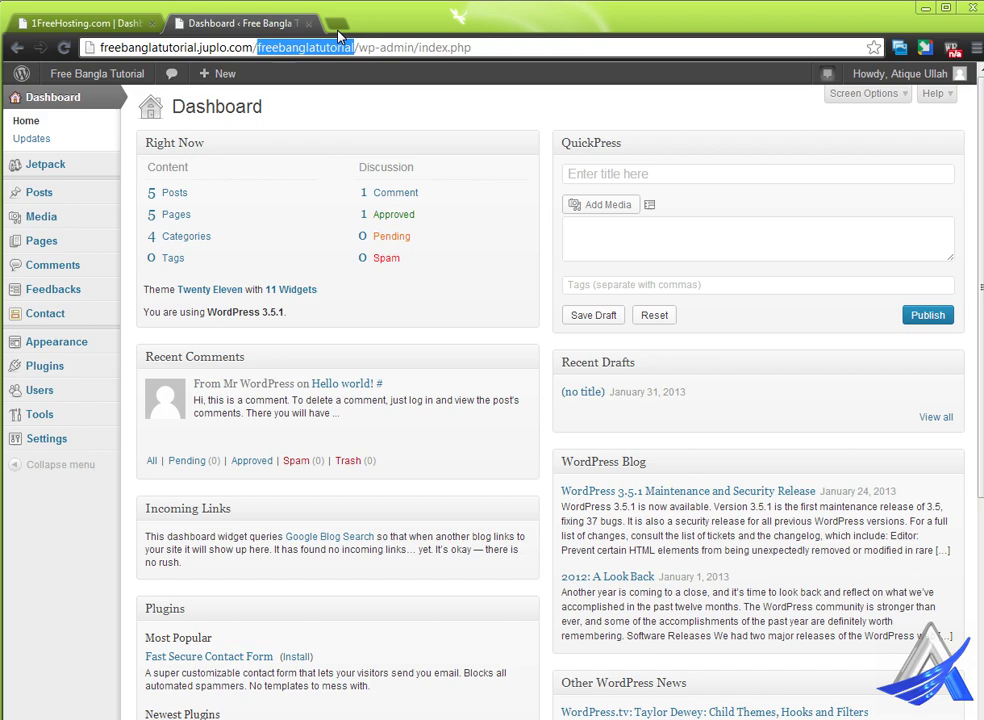
mouse_move(93, 453)
left_click(340, 114)
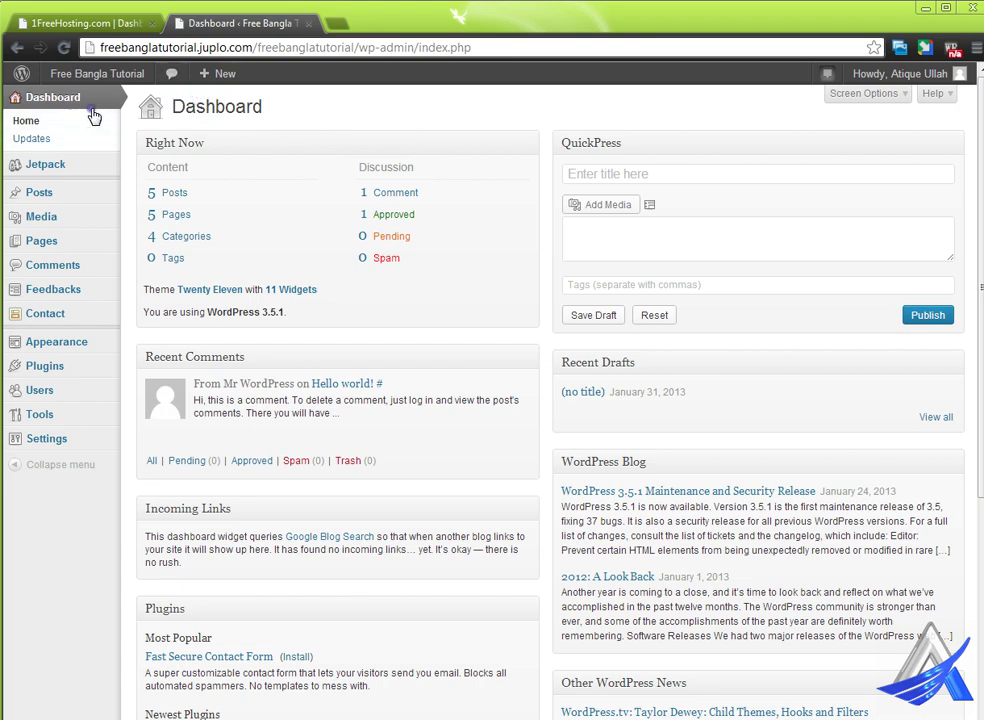
- Open the WordPress Updates page and review the update status of the core version, plugins and themes
left_click(61, 139)
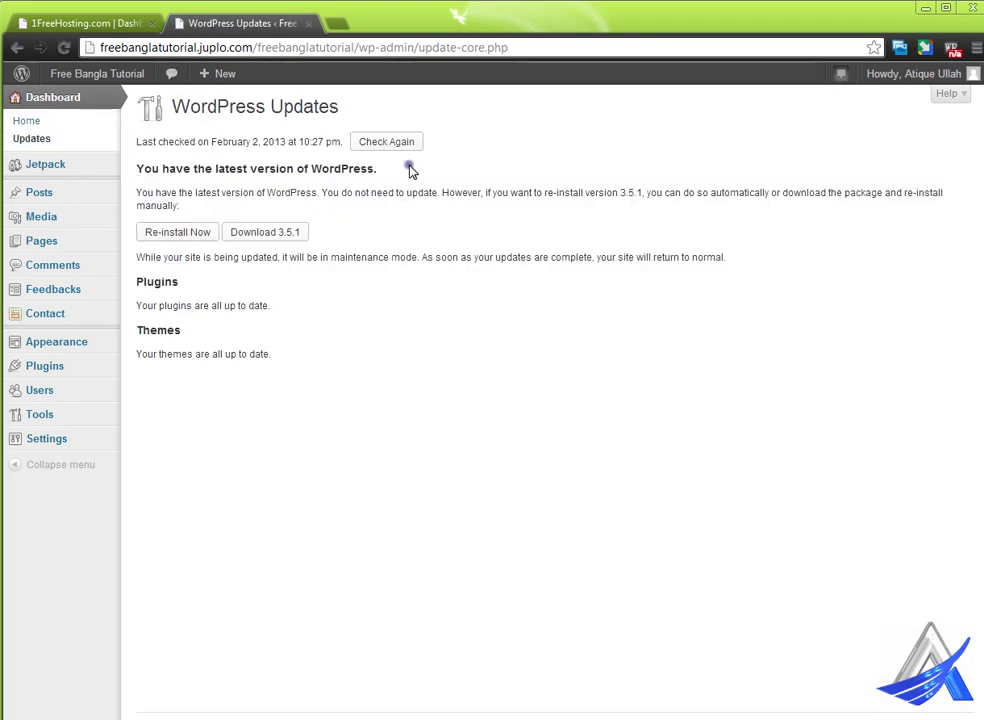
left_click_drag(158, 306, 262, 307)
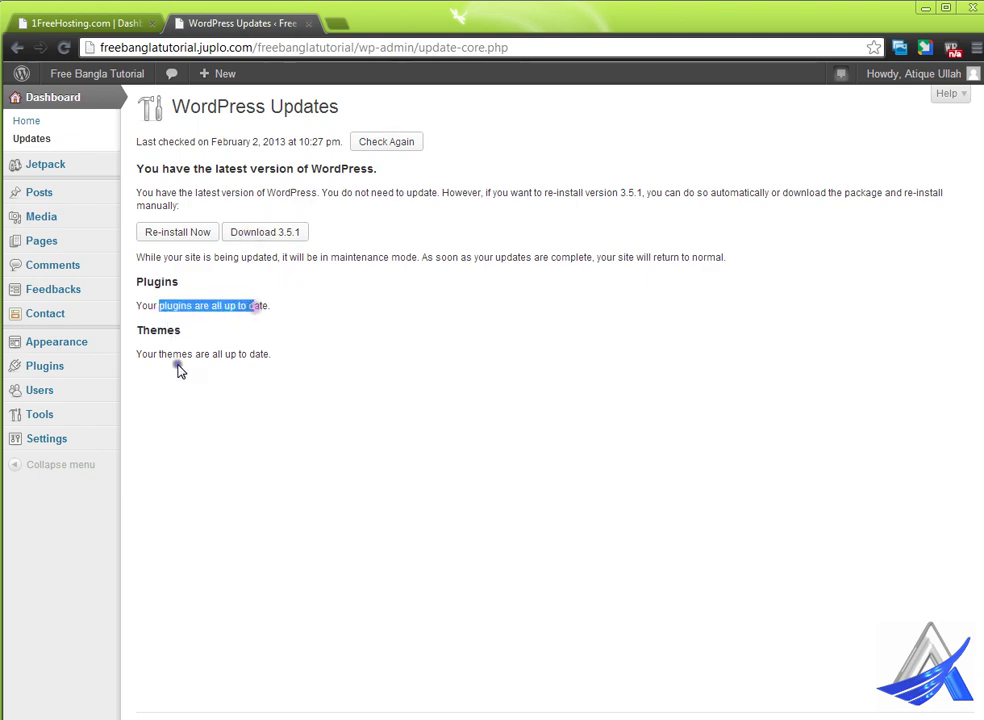
left_click_drag(181, 354, 237, 358)
left_click_drag(158, 306, 218, 306)
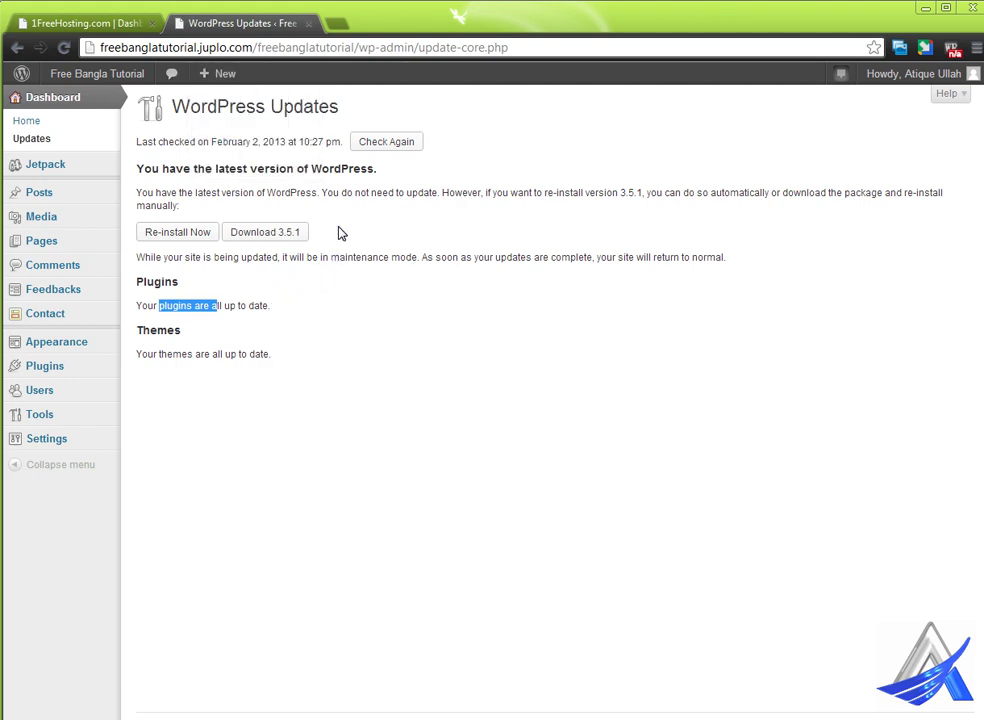
double_click(343, 167)
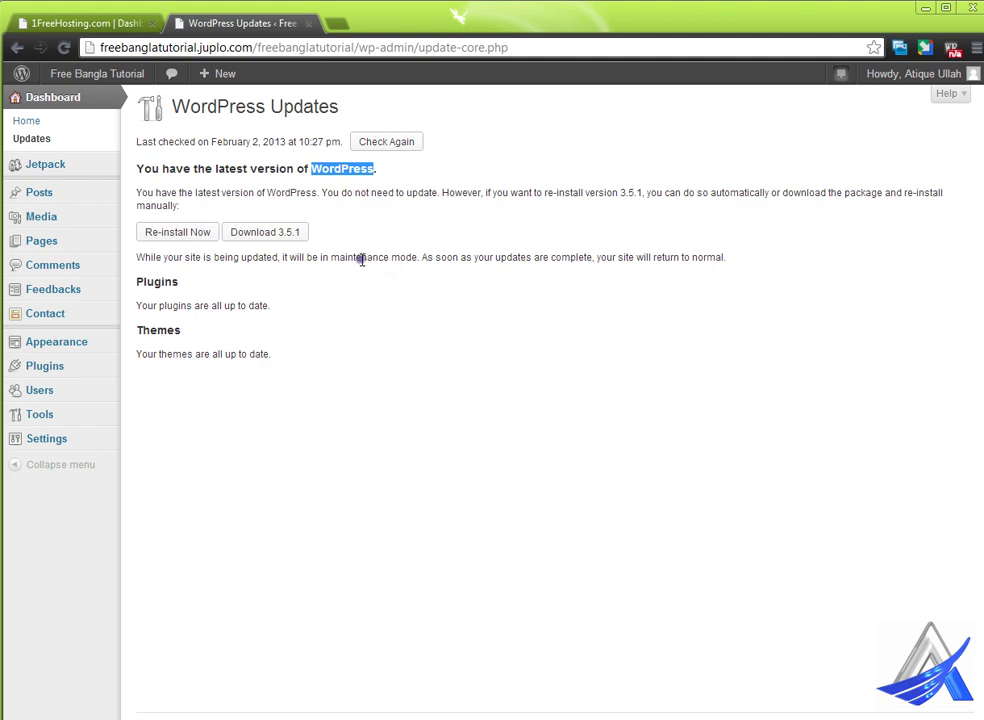
left_click(238, 308)
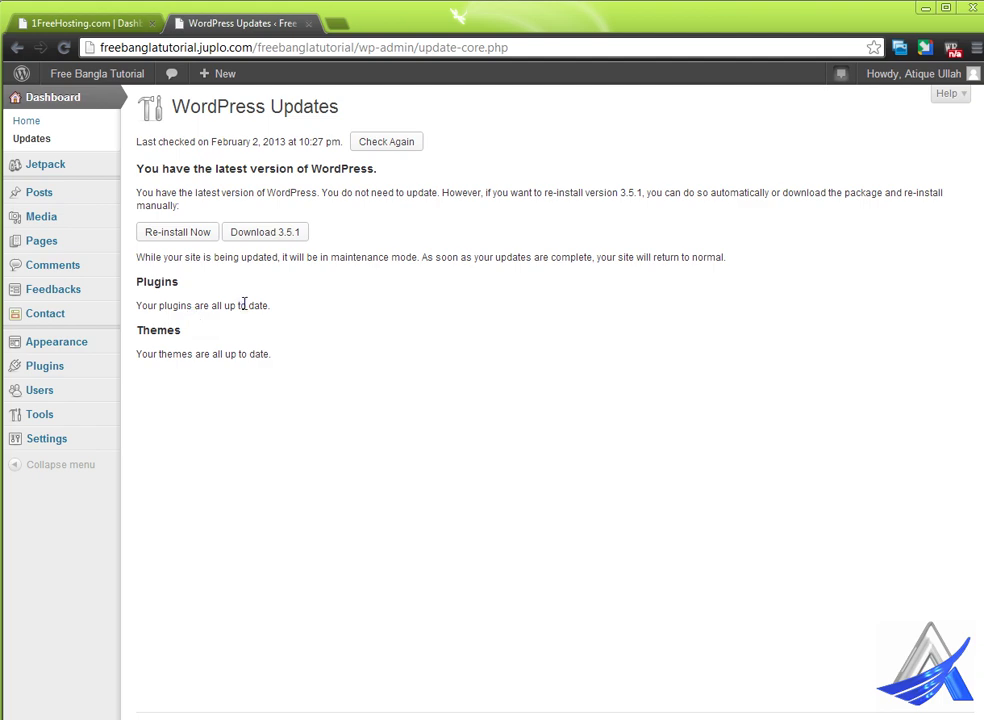
double_click(259, 257)
double_click(258, 306)
- Open the General Settings and review the site title, tagline and e-mail address fields
left_click(49, 448)
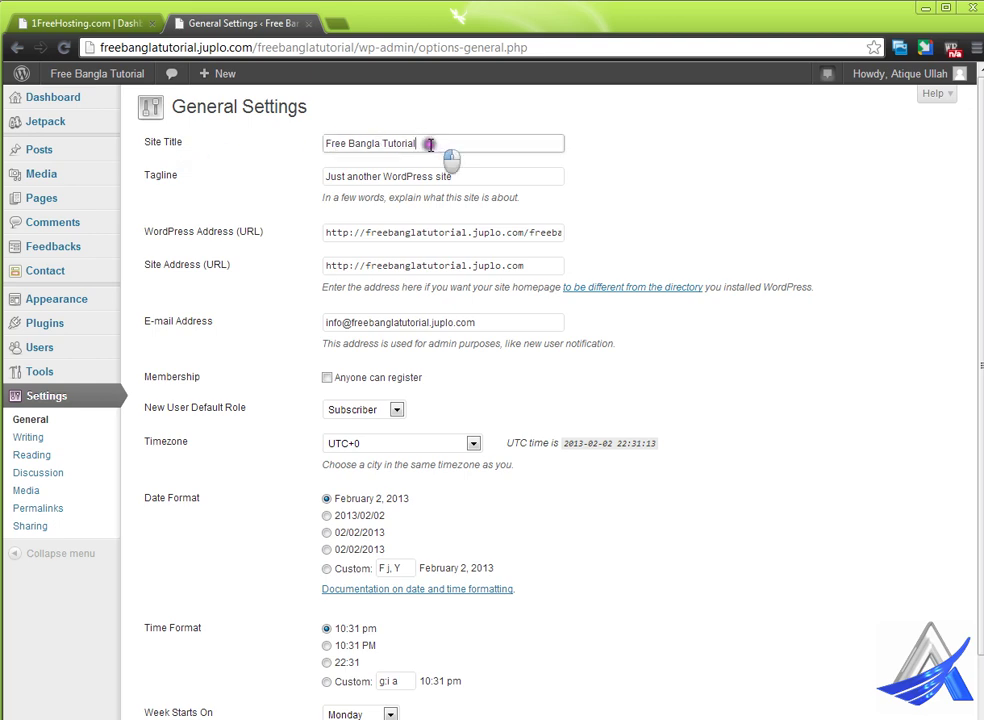
left_click_drag(440, 143, 351, 140)
left_click_drag(458, 177, 310, 180)
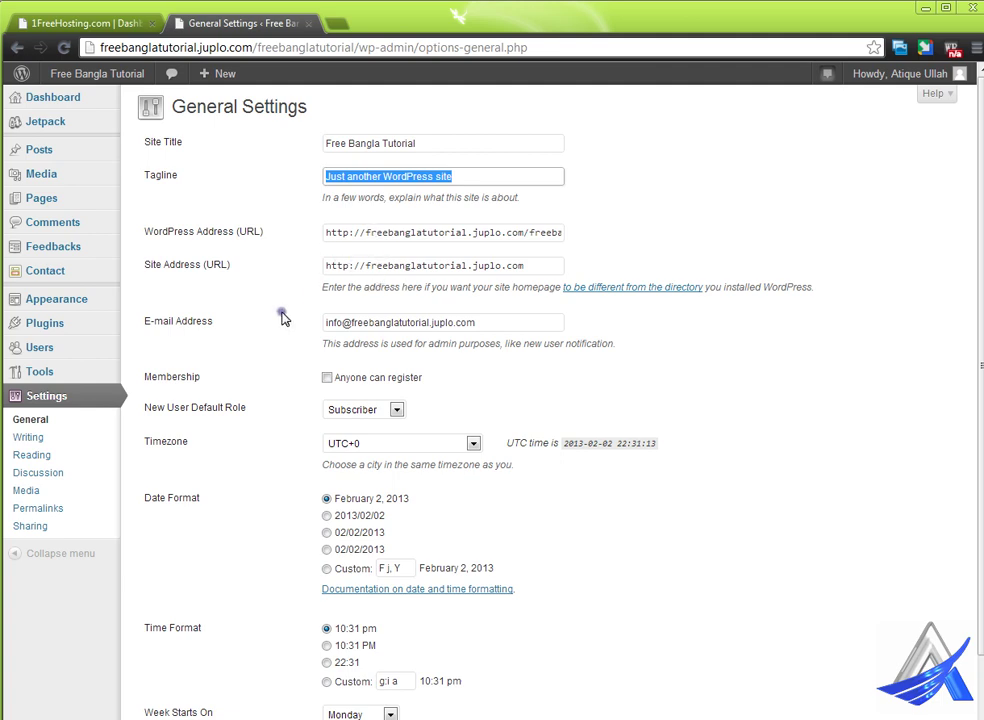
scroll(290, 310, "down", 2)
left_click_drag(473, 233, 281, 229)
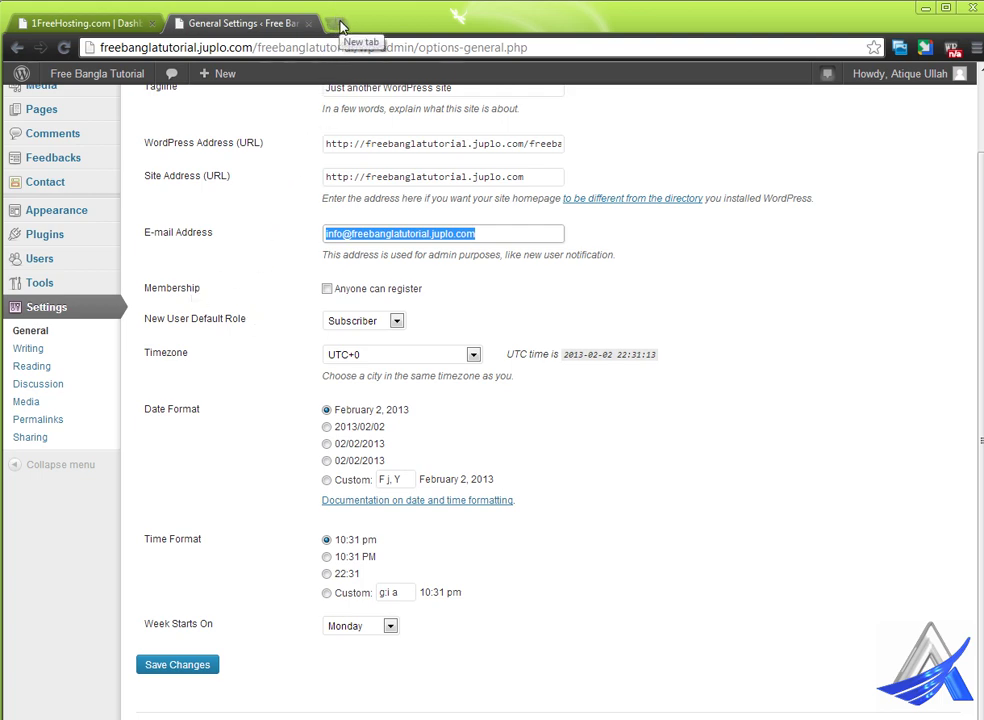
mouse_move(123, 106)
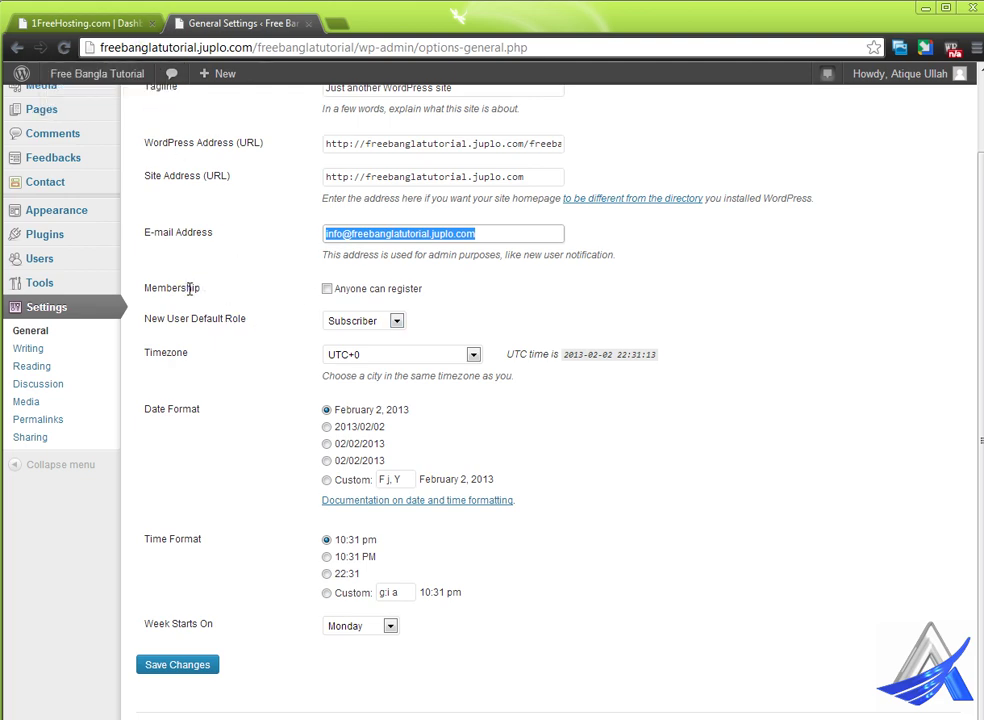
- Enable the membership option that lets anyone register on the site
left_click(328, 290)
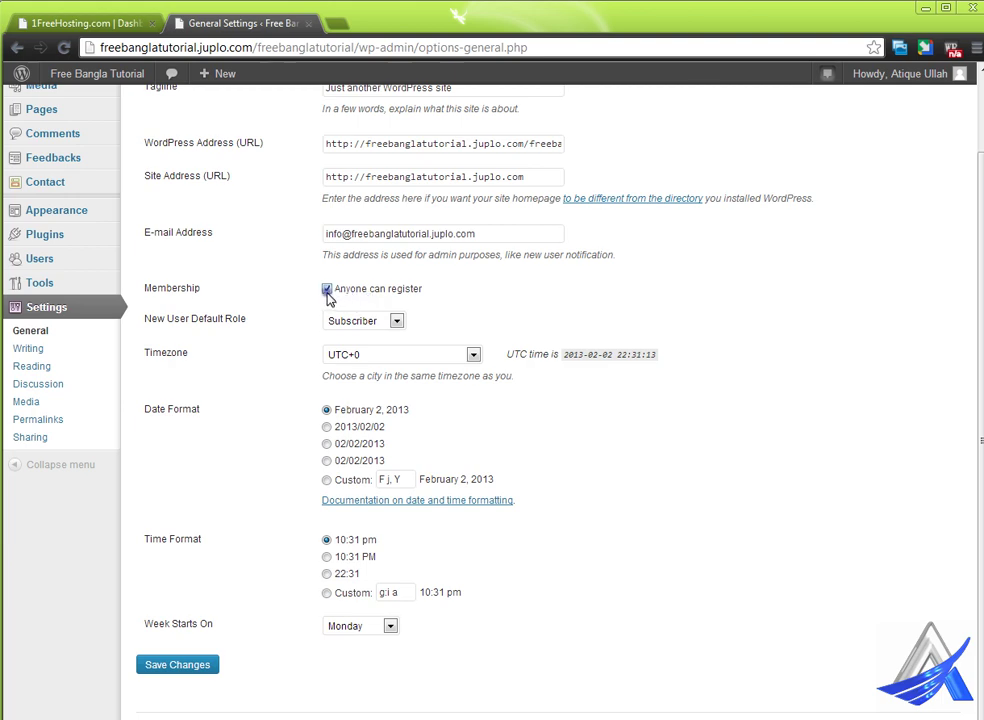
left_click(209, 326)
right_click(209, 326)
left_click(198, 324)
- Examine the roles offered for the new user default role without changing the selection
left_click(348, 321)
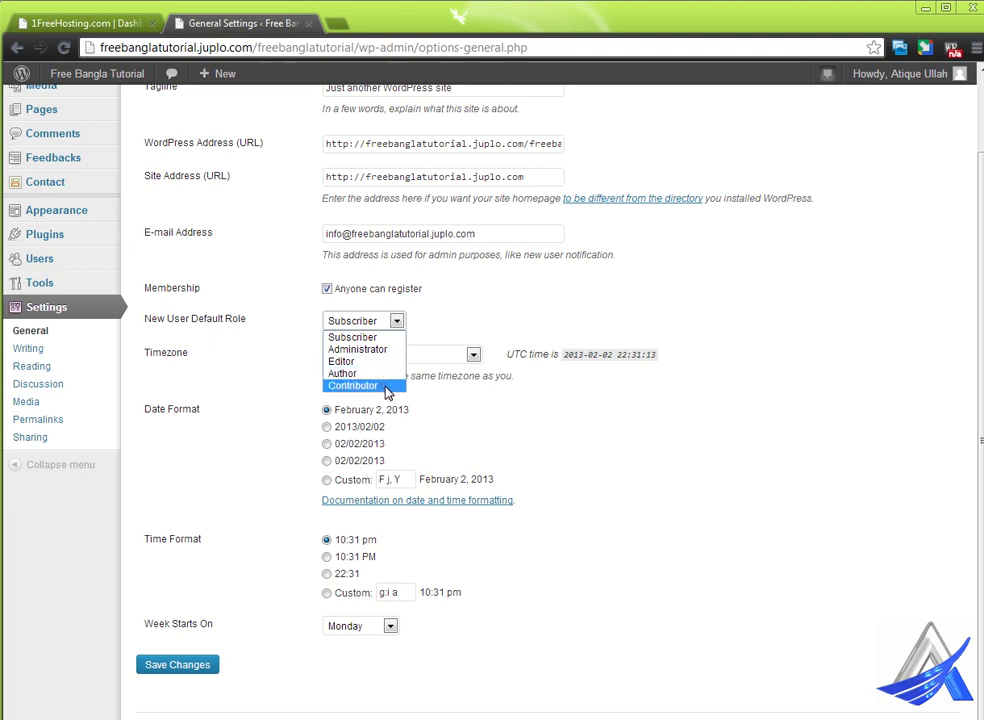
left_click(294, 368)
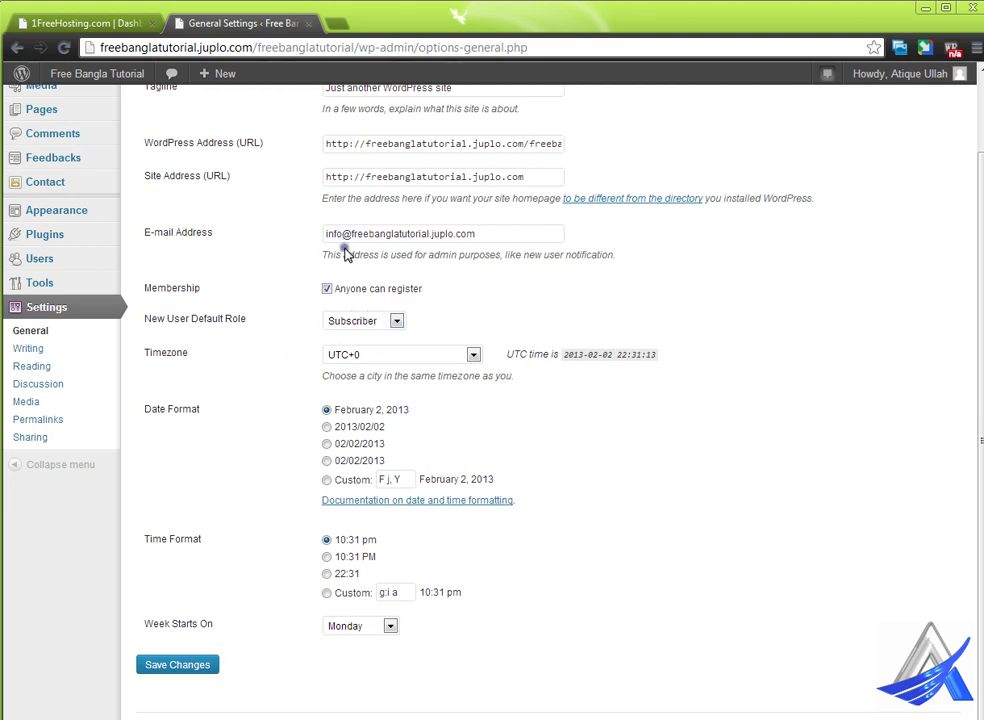
left_click(352, 318)
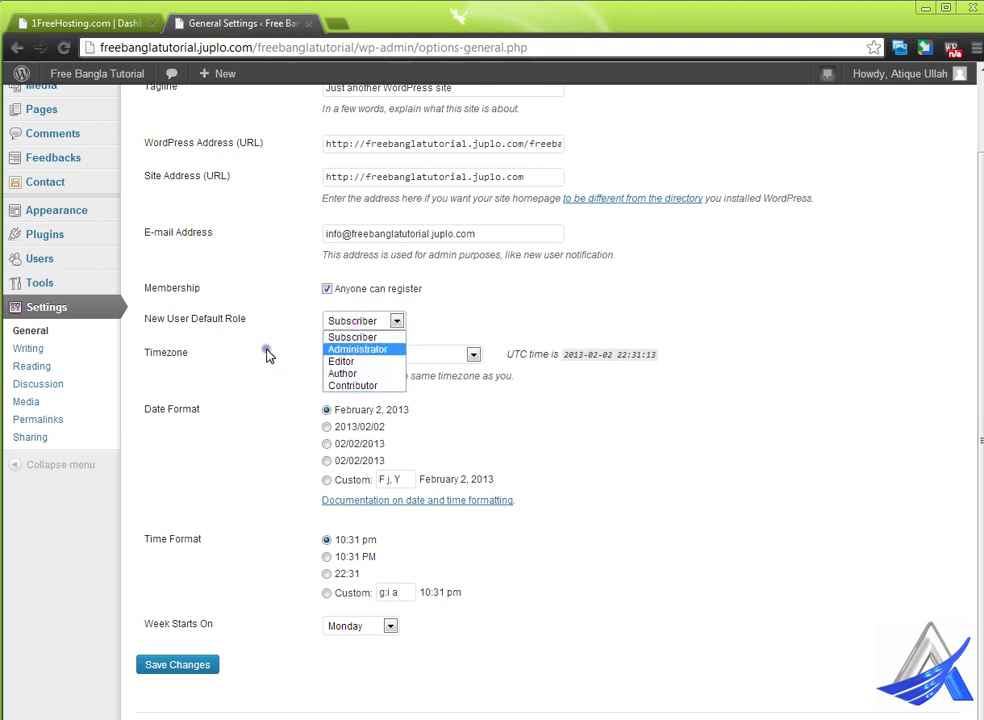
left_click(268, 351)
left_click(373, 322)
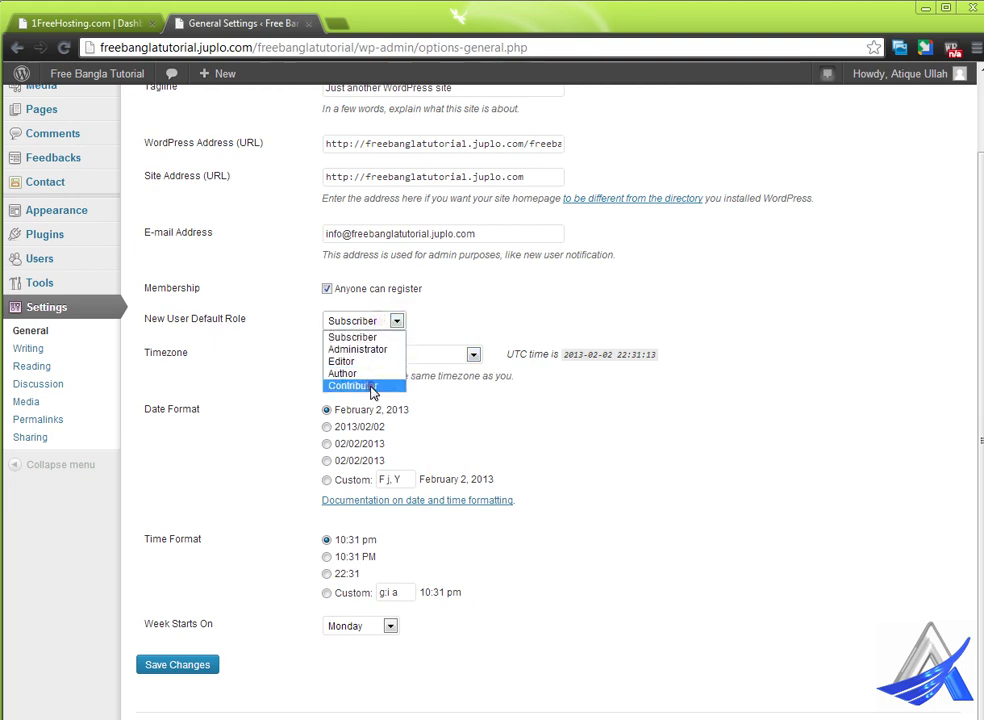
left_click(290, 365)
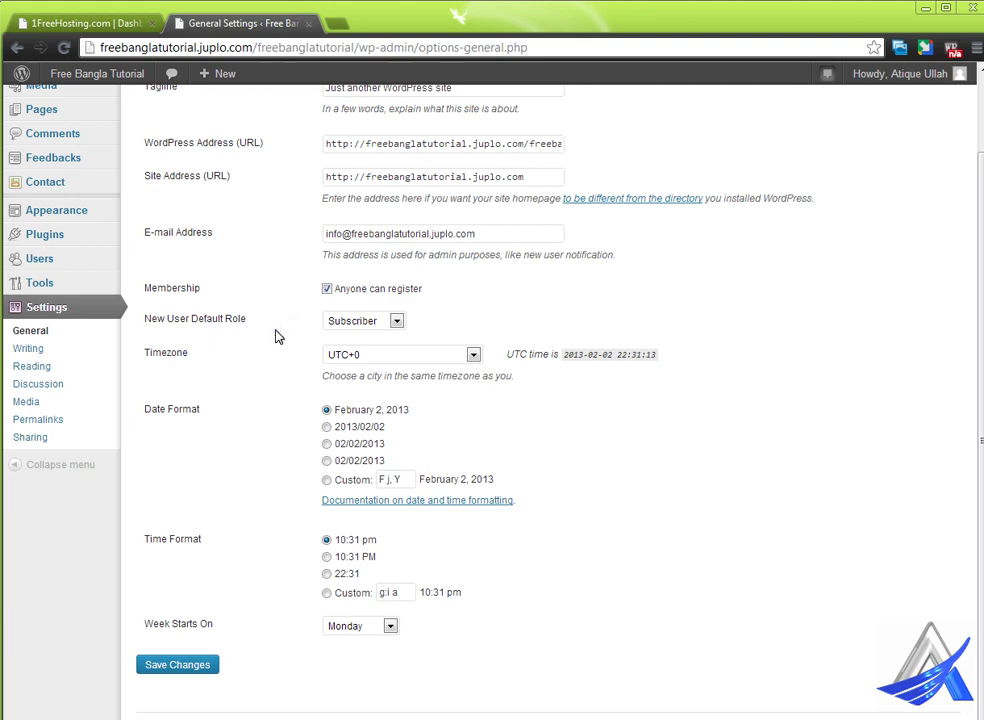
left_click(358, 330)
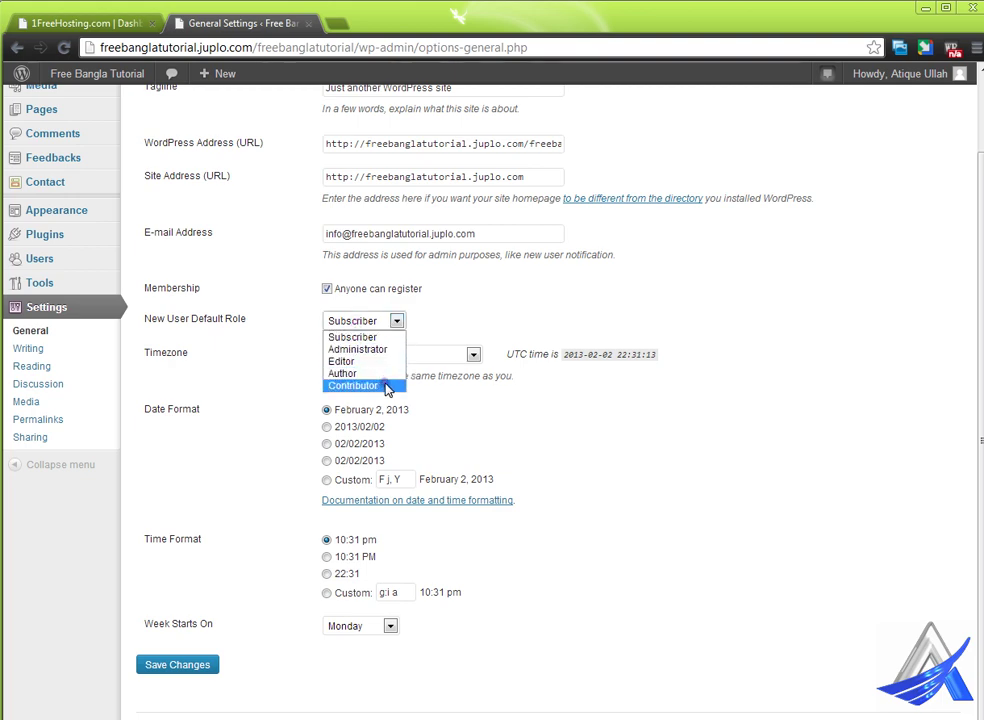
left_click(277, 378)
- Look through the city timezones and try Dakar as the site's timezone
left_click(364, 364)
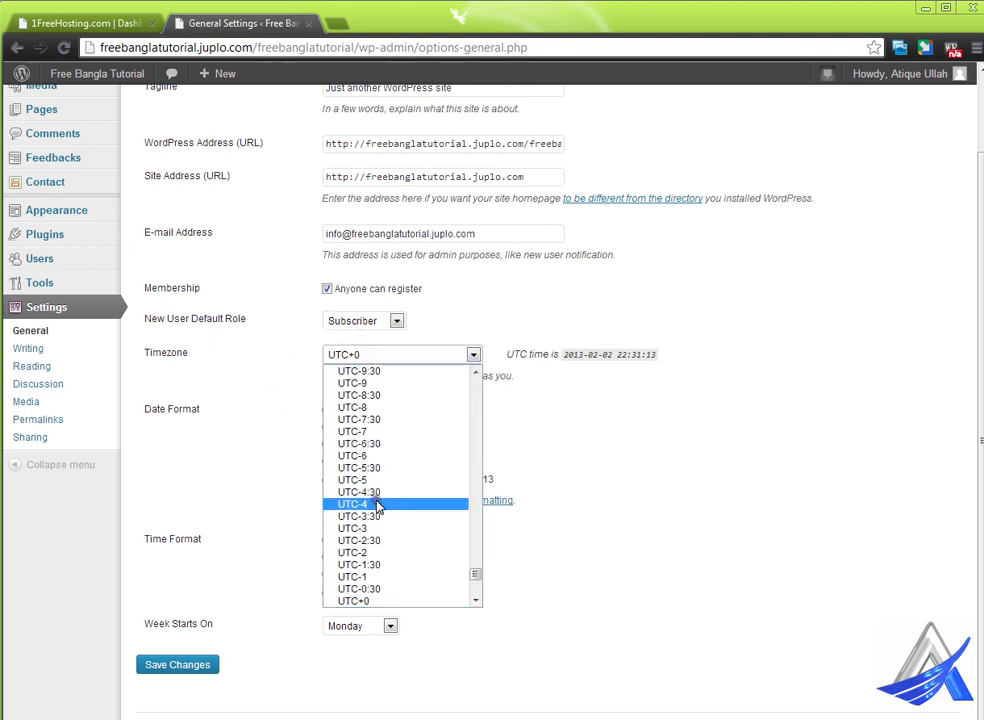
scroll(389, 488, "up", 5)
scroll(389, 488, "up", 20)
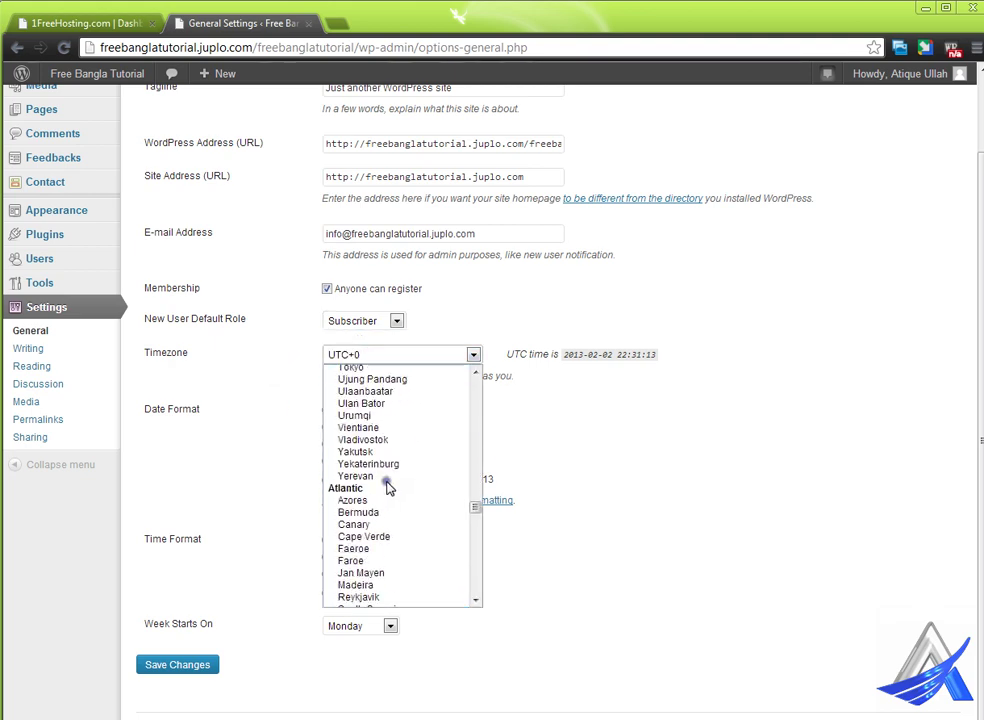
scroll(389, 483, "up", 20)
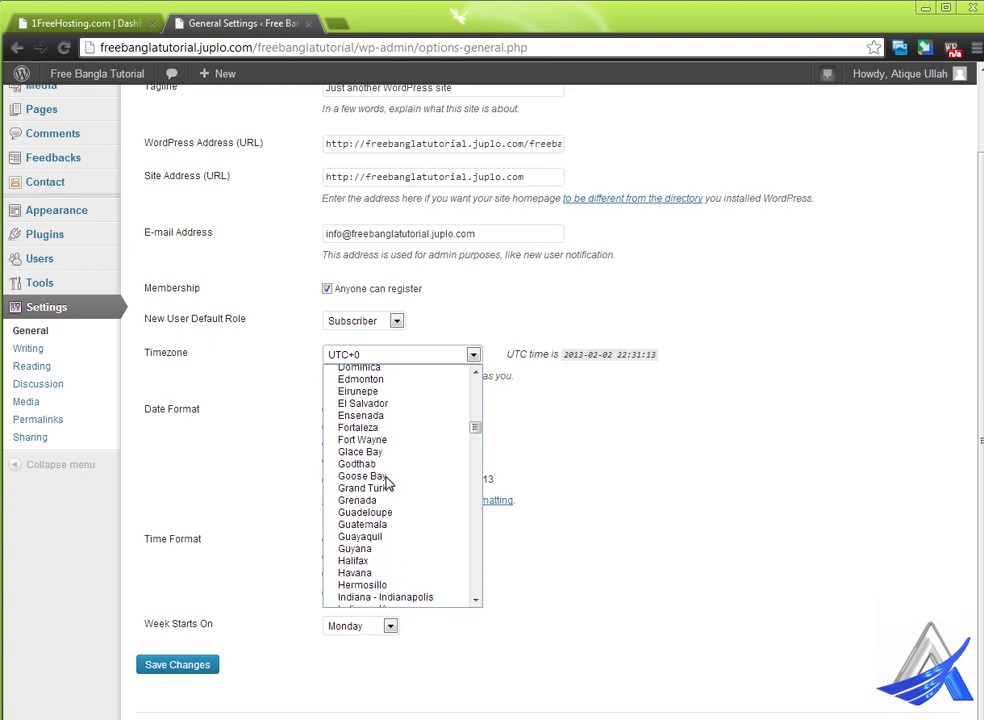
scroll(389, 483, "down", 2)
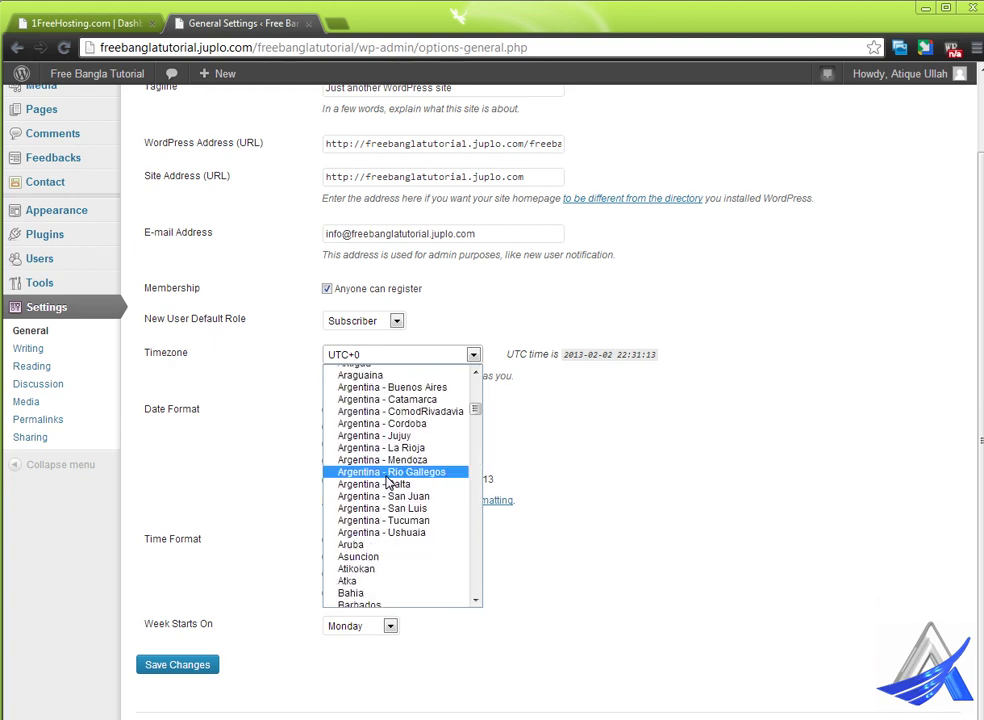
left_click(391, 354)
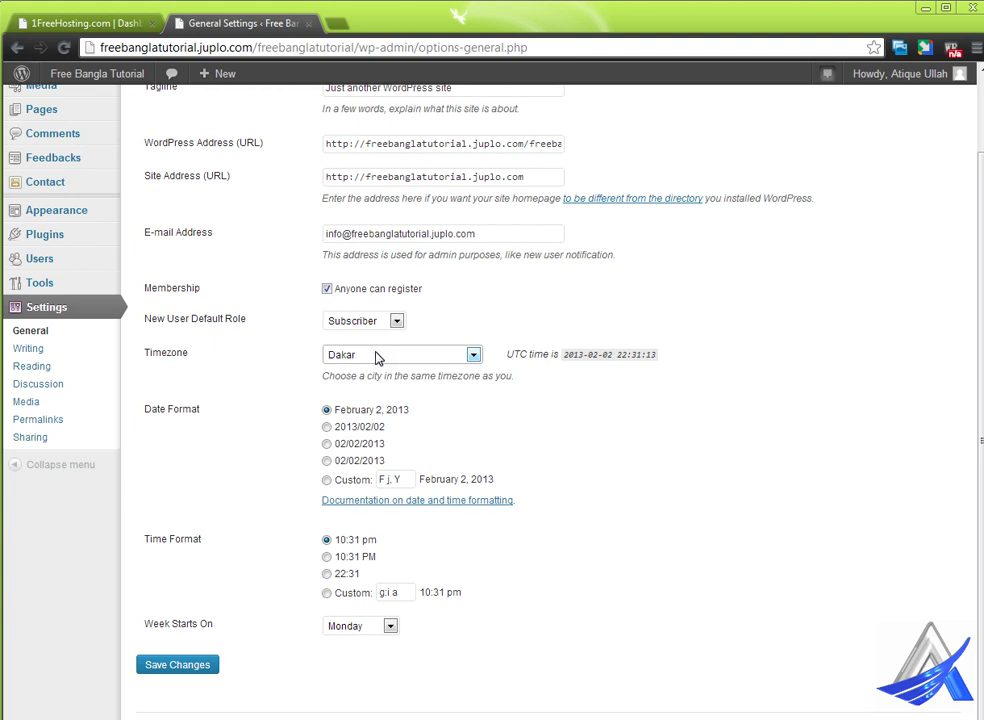
type("dawd")
- Try the timezone cities starting with B, from Baghdad through Bishkek, Berlin, Banjul and Bahia to Bamako
left_click(401, 360)
type("bag")
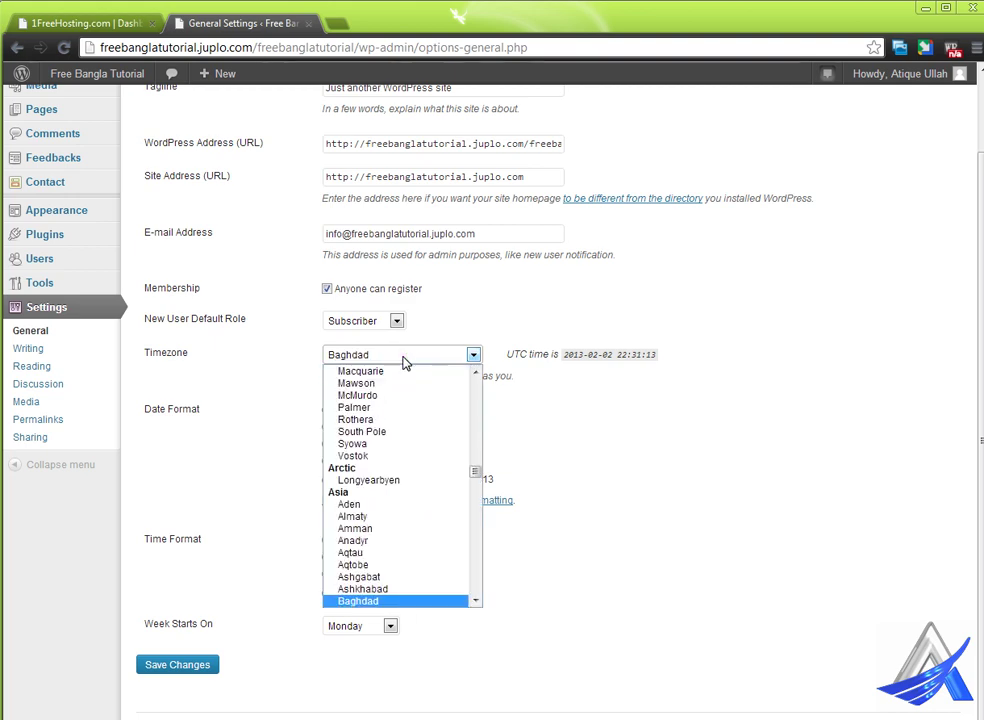
key("Down")
key("Down")
key("b")
key("b")
key("b")
key("b")
key("b")
key("b")
key("b")
key("b")
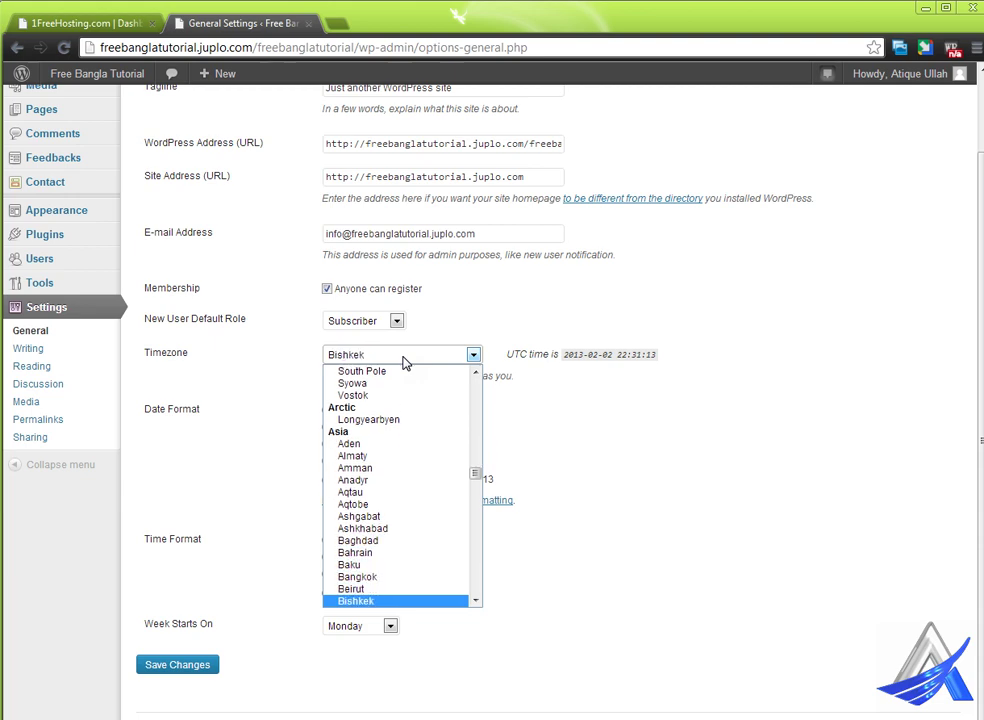
key("b")
key("b")
key("b")
key("b")
key("b")
key("b")
key("b")
key("b")
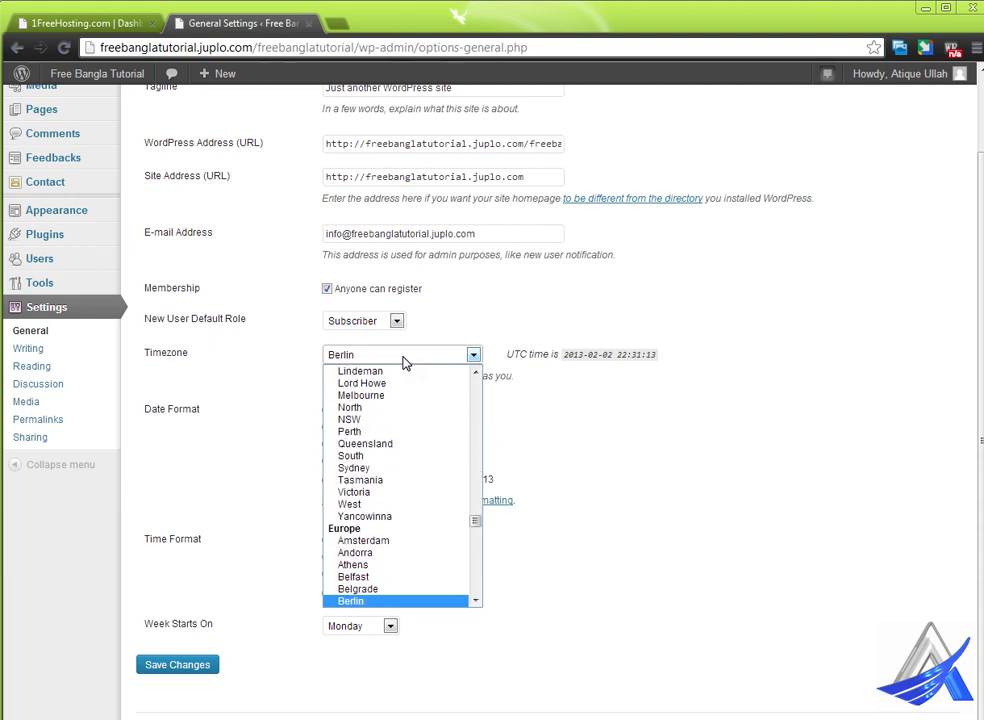
key("b")
key("b")
key("b")
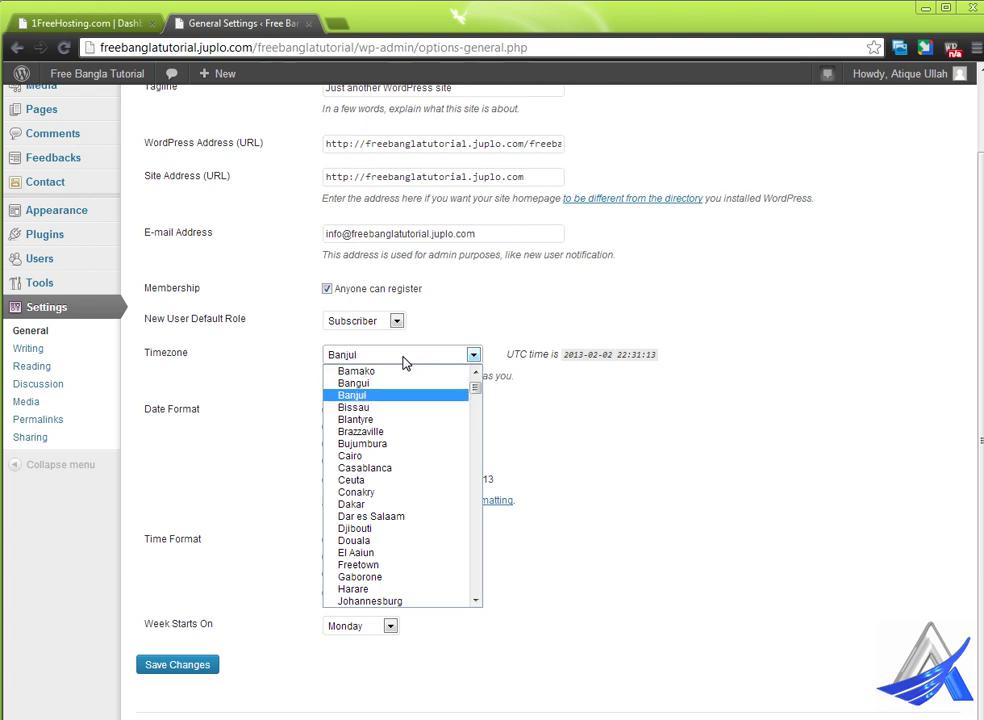
key("b")
key("b")
key("b")
key("b")
key("b")
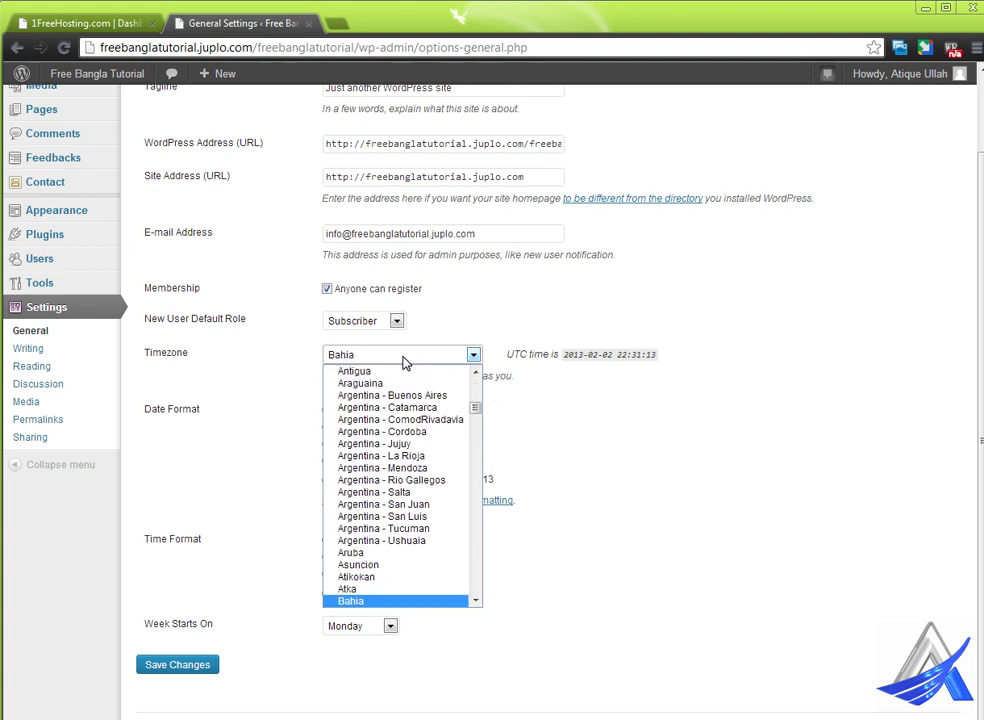
key("b")
key("b")
key("b")
key("b")
key("b")
key("b")
key("b")
key("b")
key("b")
key("b")
key("b")
key("b")
key("b")
key("b")
key("b")
key("b")
key("b")
key("b")
key("b")
key("b")
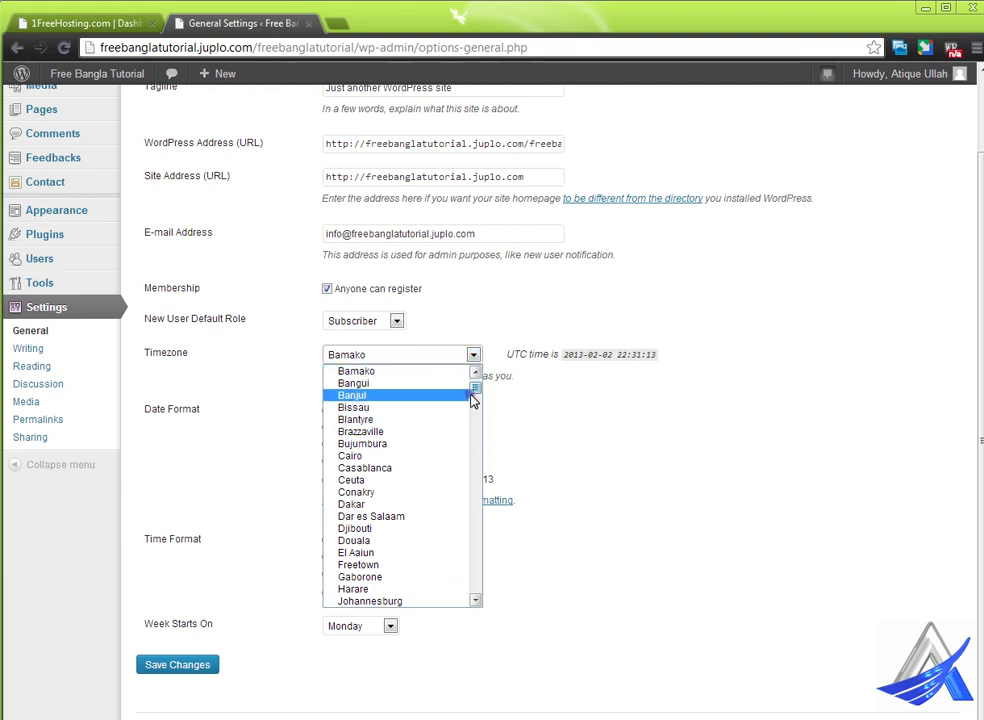
- Set the site's timezone to Denver and check the days offered for the start of the week
left_click_drag(475, 396, 477, 390)
scroll(439, 457, "down", 20)
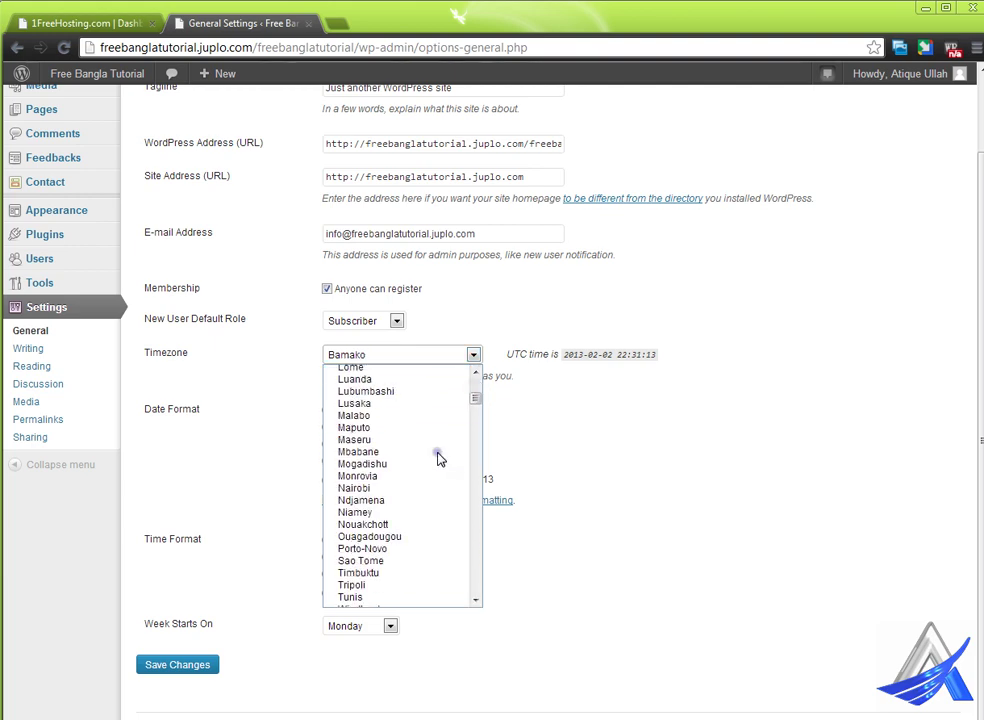
scroll(439, 459, "up", 4)
scroll(439, 459, "down", 10)
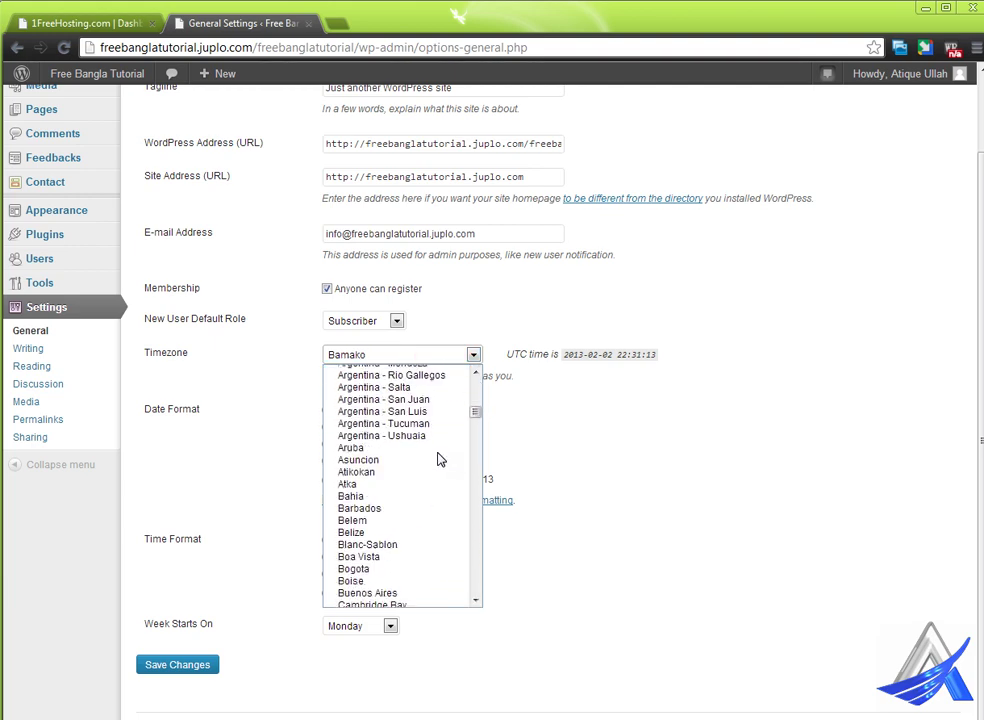
left_click(439, 459)
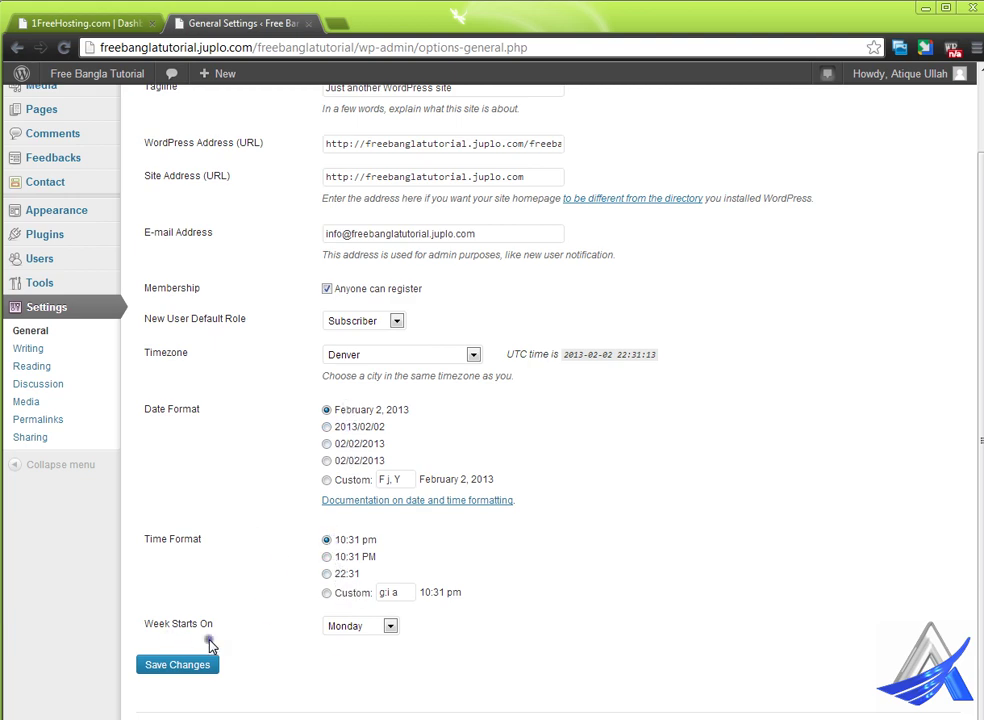
left_click(372, 628)
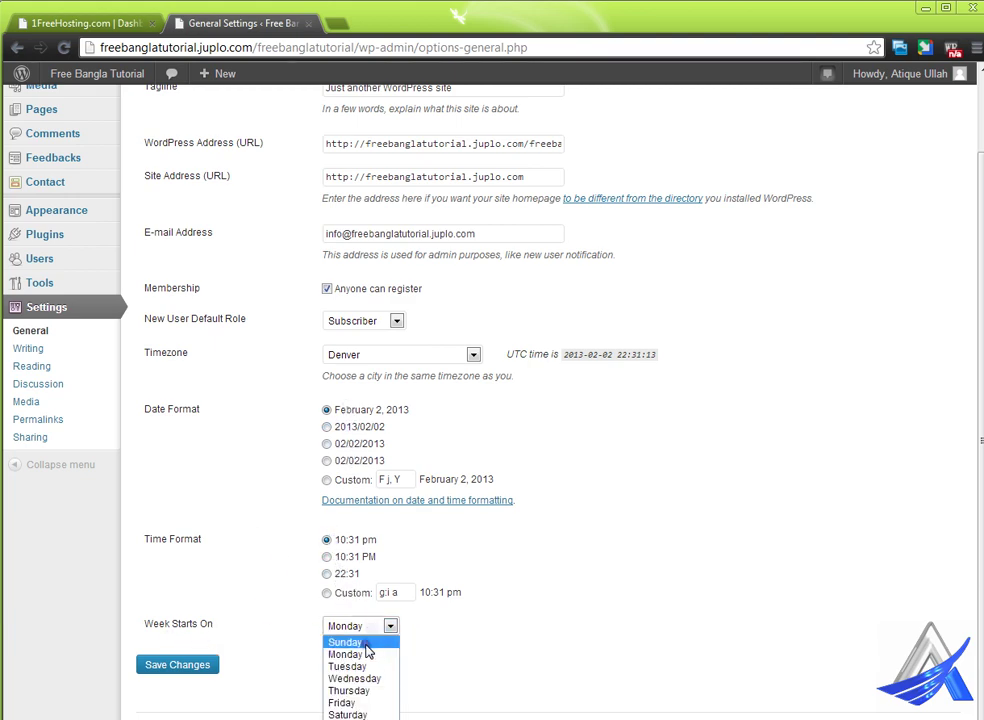
left_click(237, 535)
- Open the writing settings and check the choices for the default post category and default post format
left_click(30, 349)
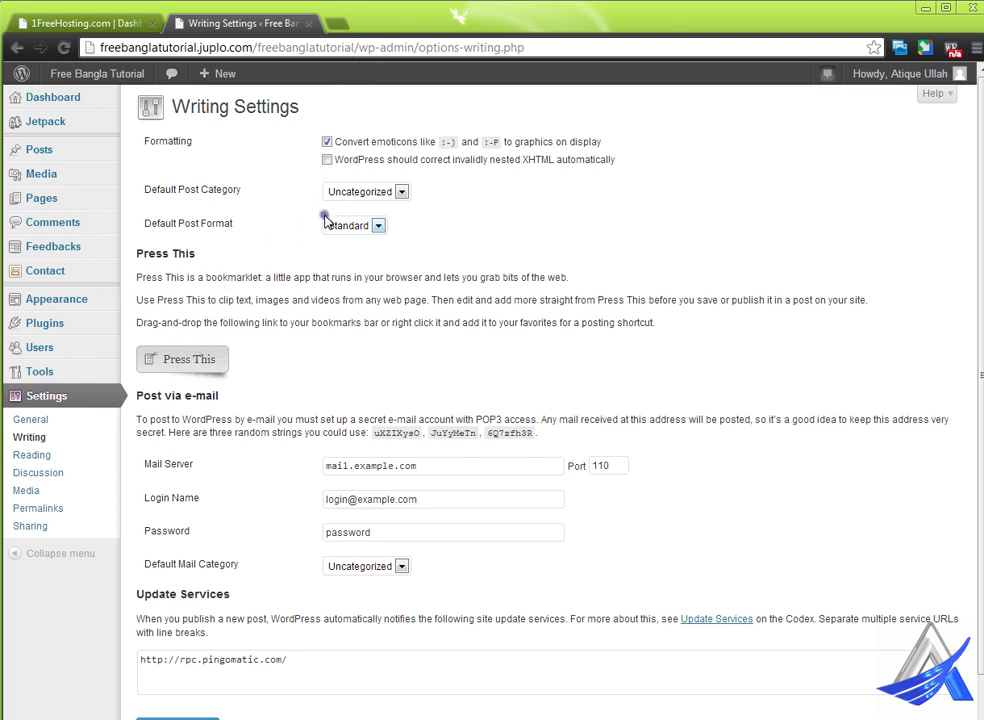
left_click(368, 193)
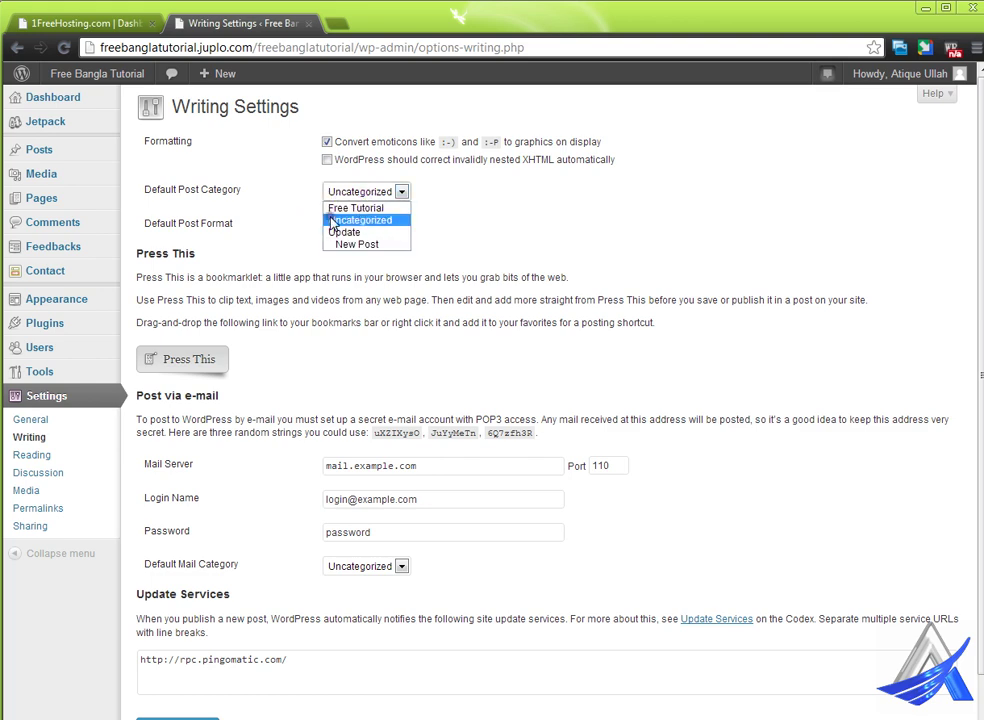
left_click(365, 229)
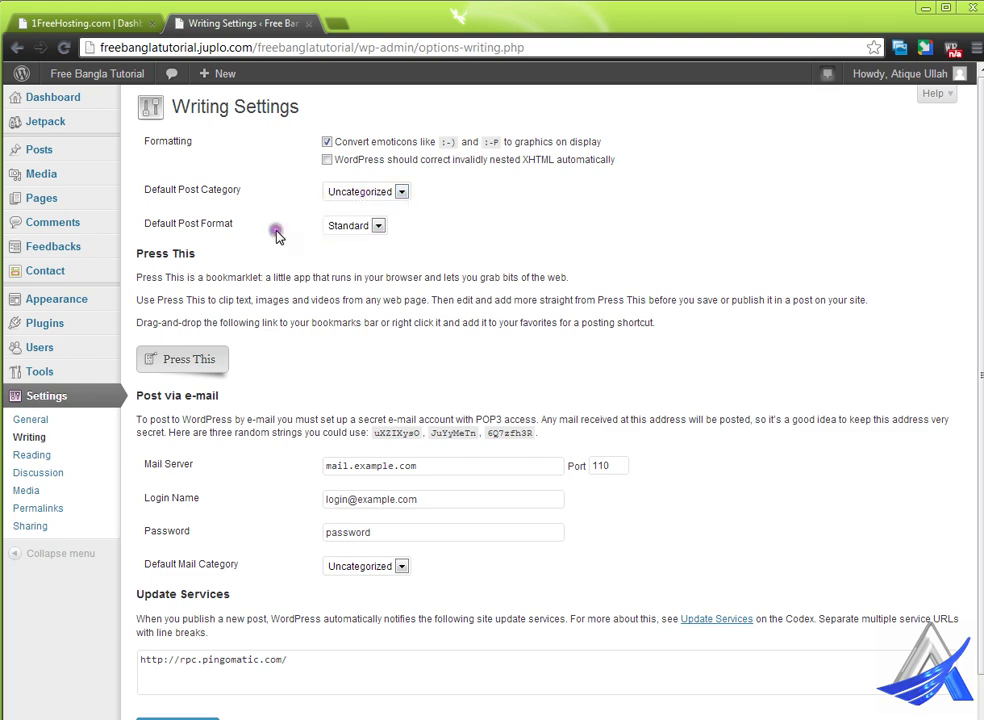
left_click(378, 225)
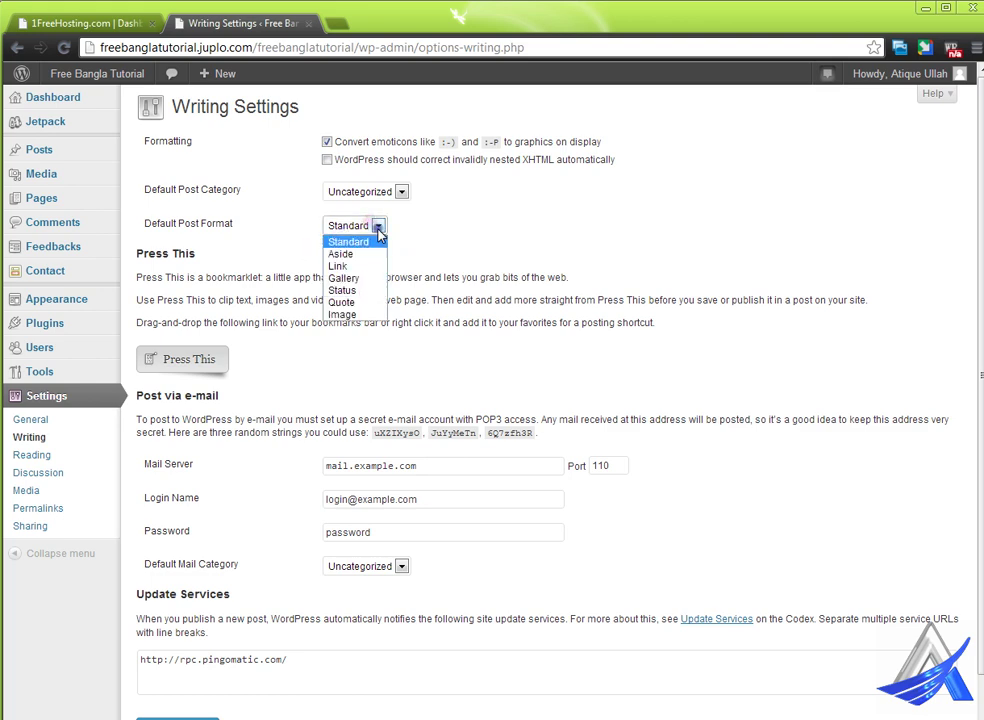
left_click(474, 280)
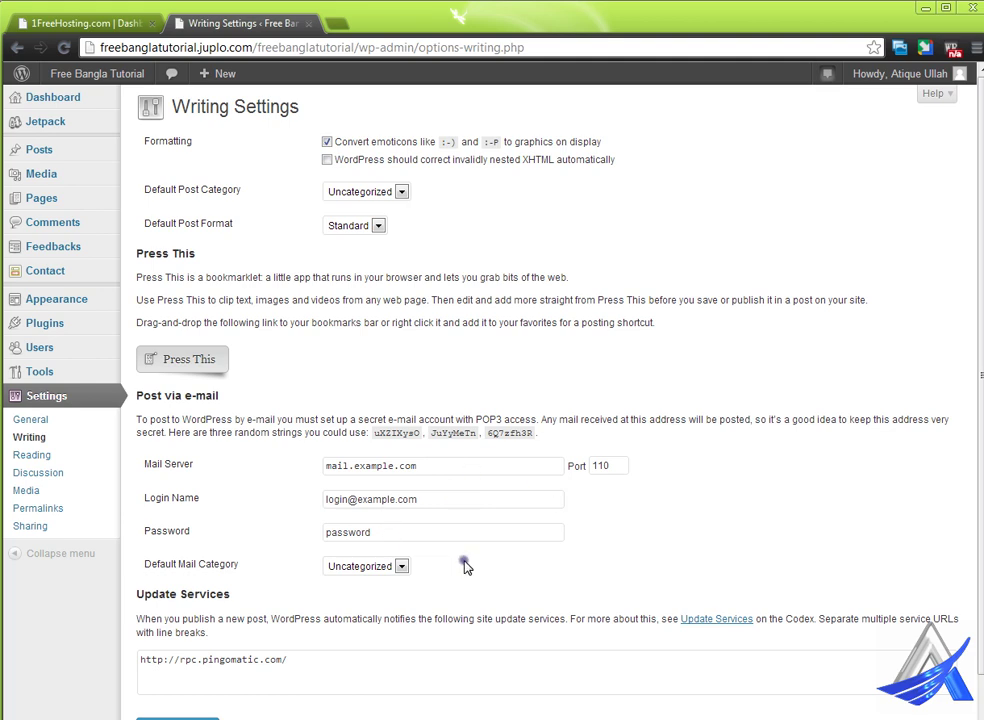
- Open the Update Services Codex page in a new tab and copy its full list of XML-RPC ping services
scroll(312, 564, "down", 1)
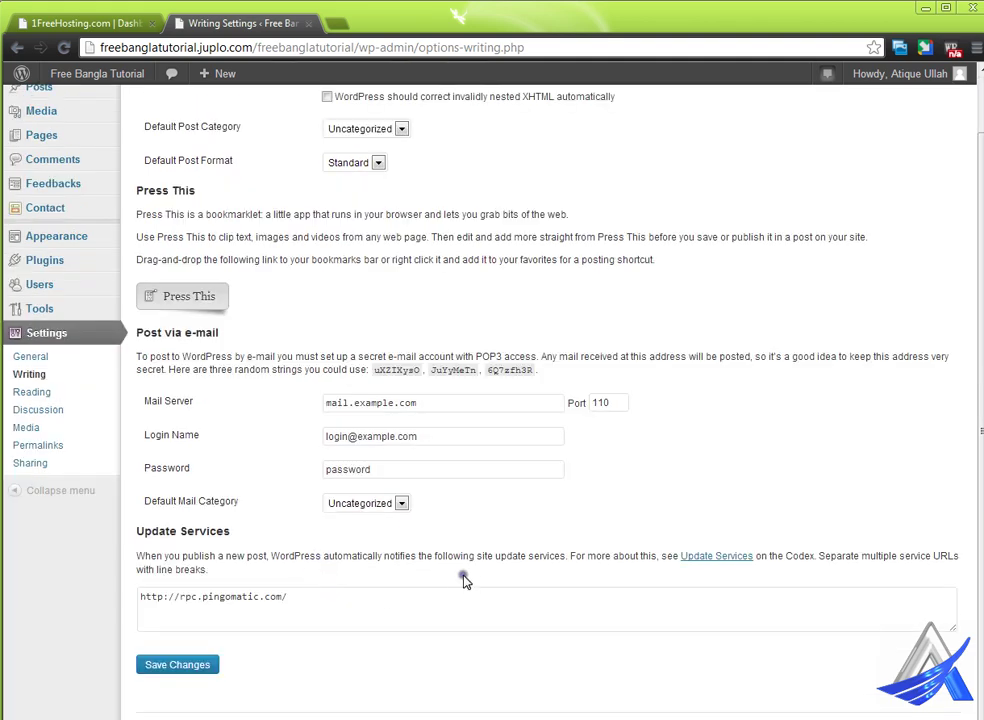
right_click(707, 556)
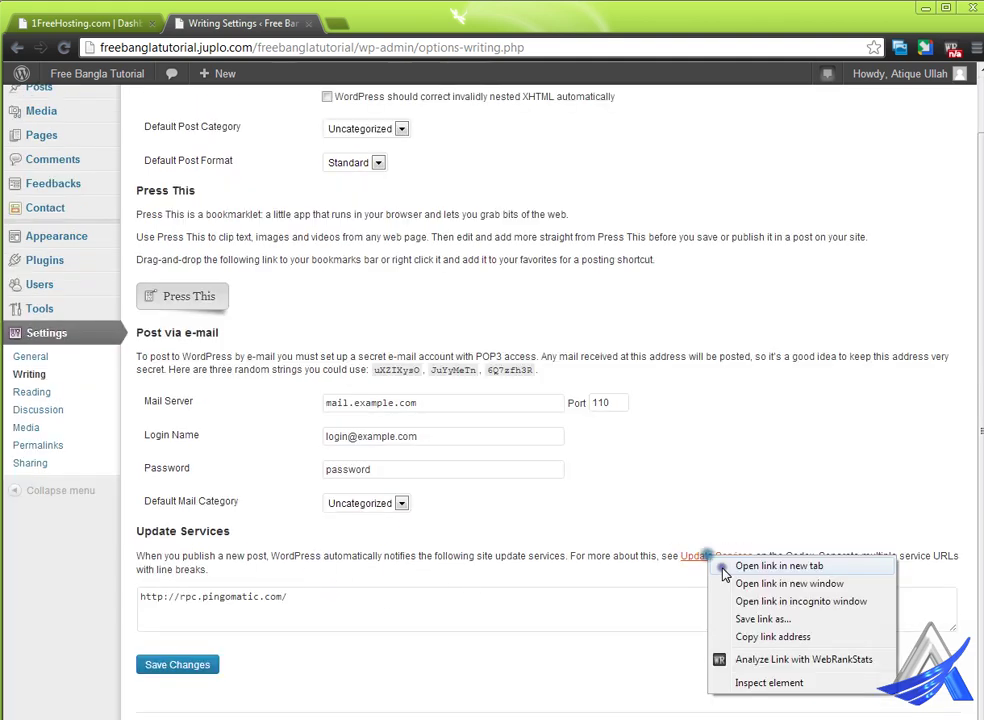
left_click(724, 566)
left_click(365, 23)
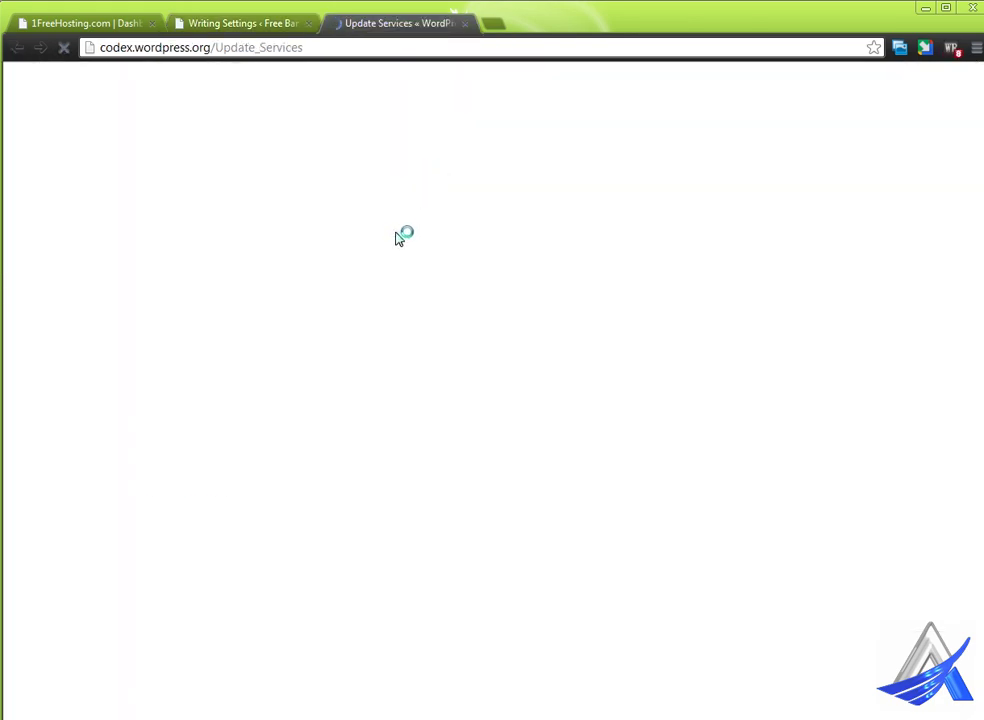
scroll(395, 300, "down", 6)
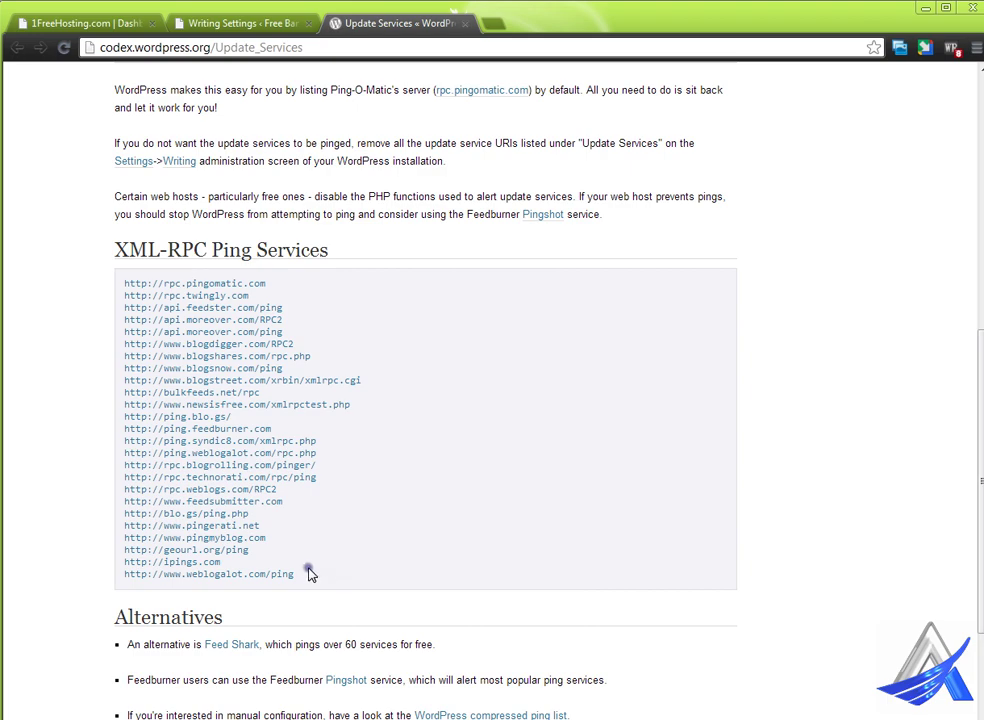
left_click_drag(313, 578, 121, 277)
scroll(343, 530, "down", 3)
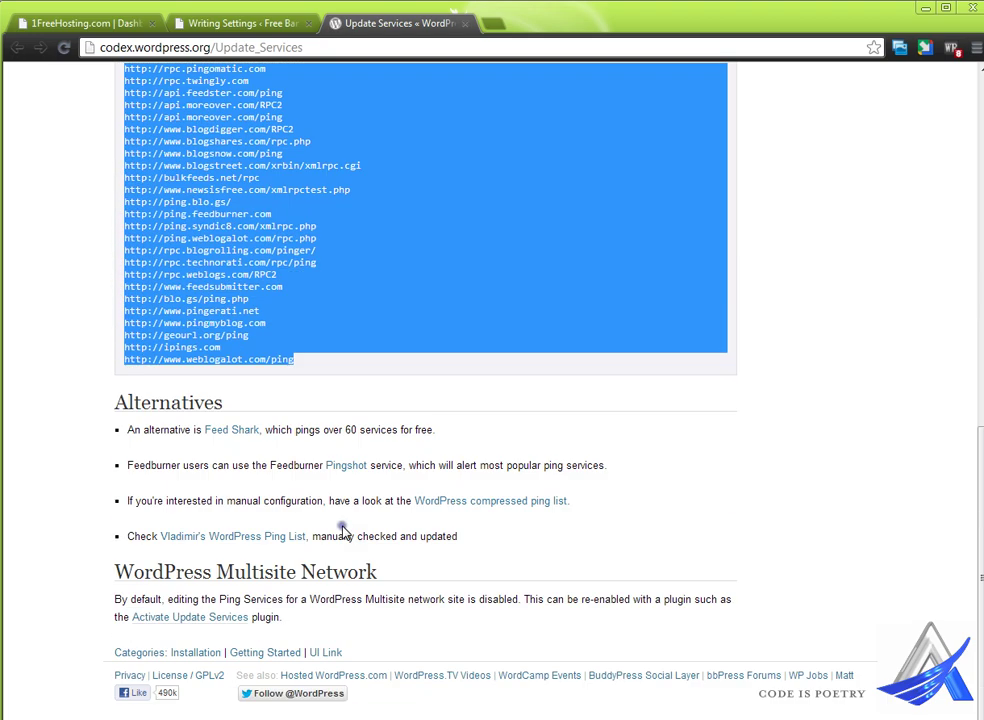
- Replace the Update Services entry in the writing settings with the copied ping service list and save the changes
left_click(225, 22)
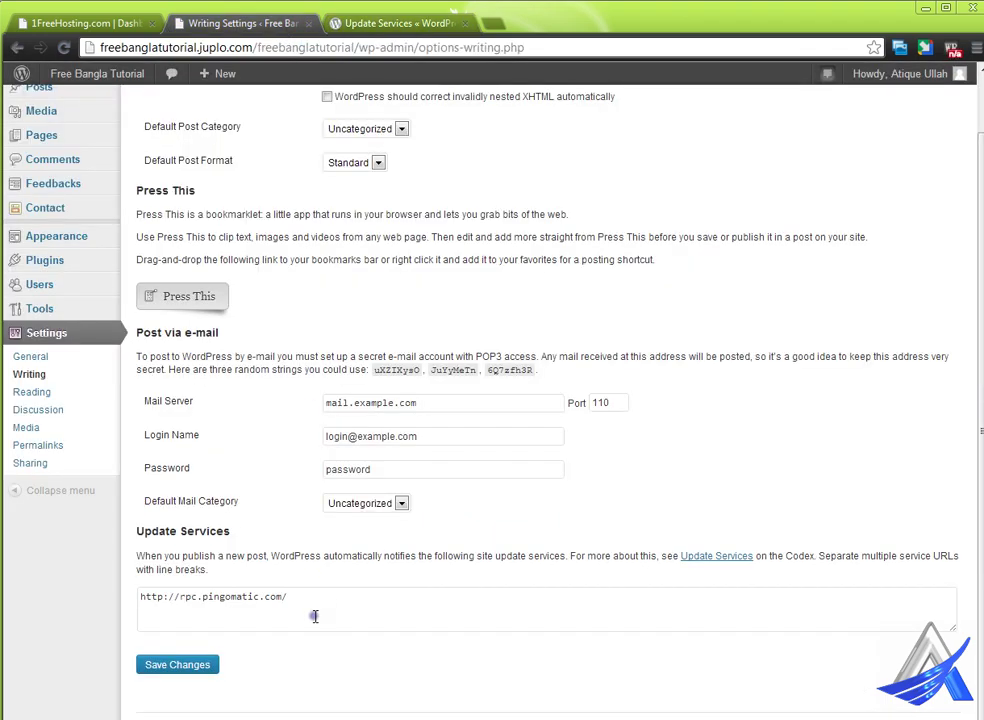
left_click_drag(314, 615, 81, 572)
key("ctrl+v")
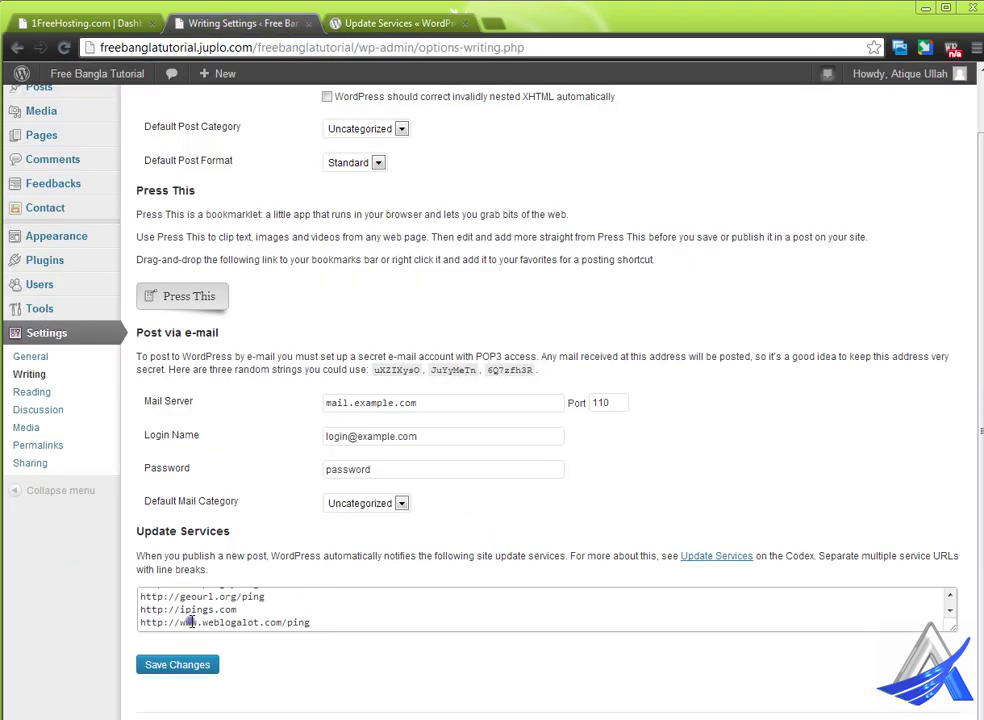
left_click(178, 664)
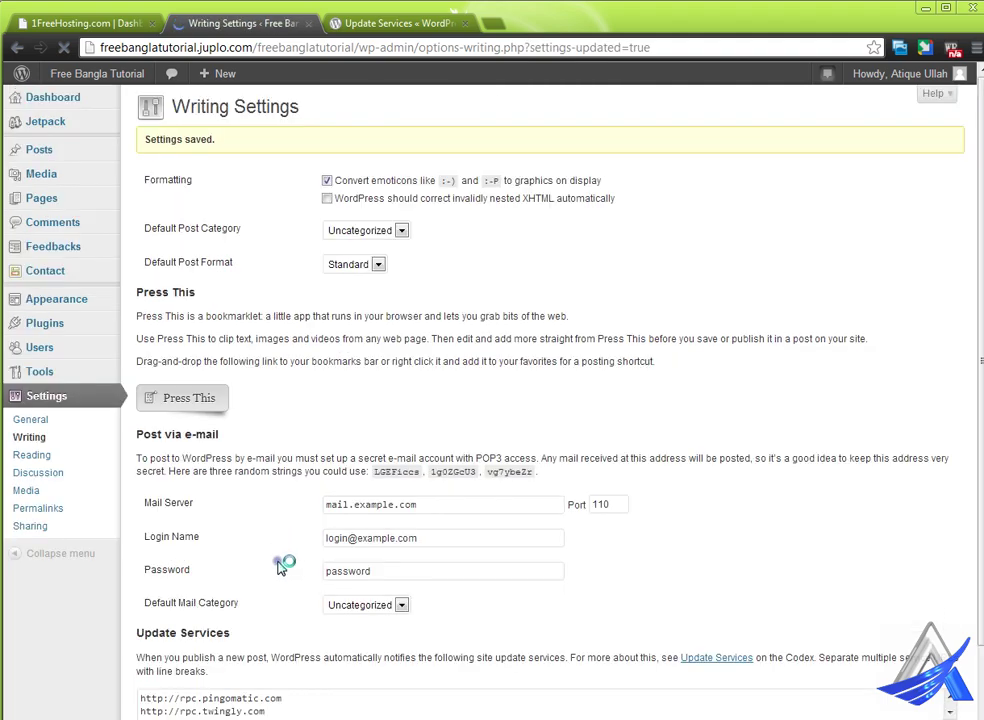
scroll(281, 567, "down", 3)
scroll(347, 602, "up", 1)
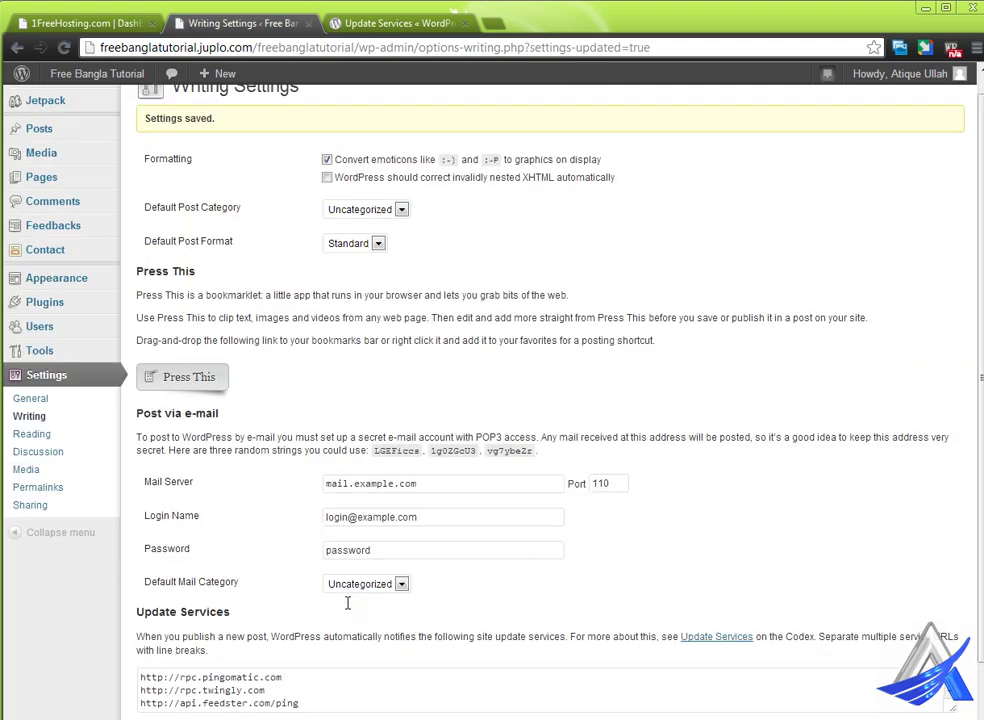
scroll(325, 673, "down", 5)
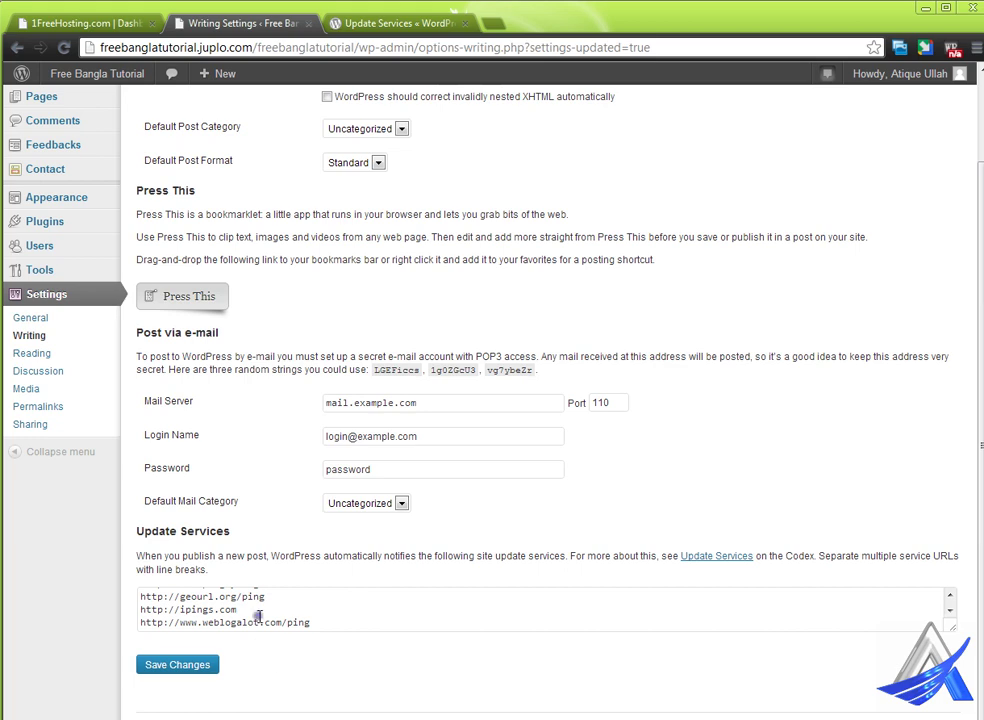
- Review the reading settings and the discussion settings, including comment moderation, the comment blacklist, avatars and Jetpack subscriptions
left_click(36, 355)
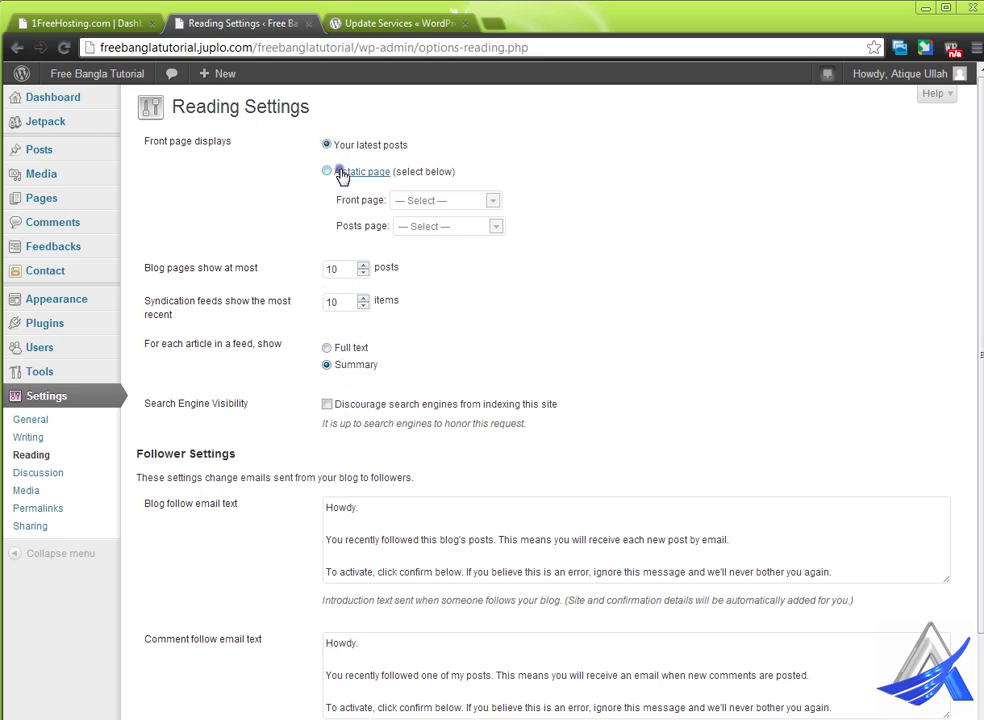
scroll(215, 400, "down", 1)
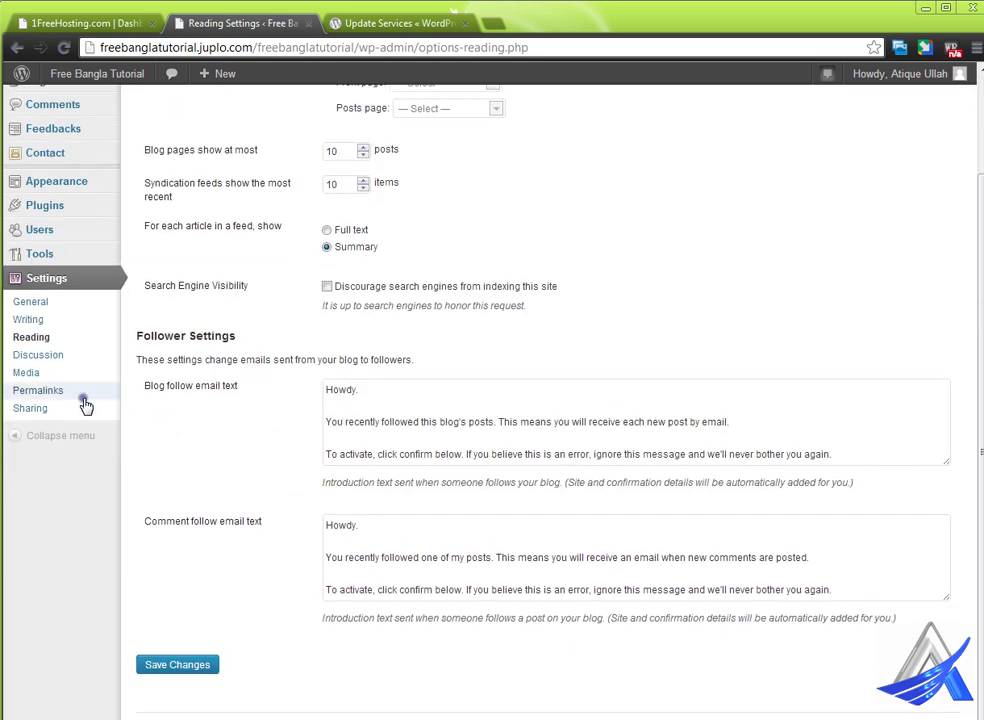
left_click(50, 358)
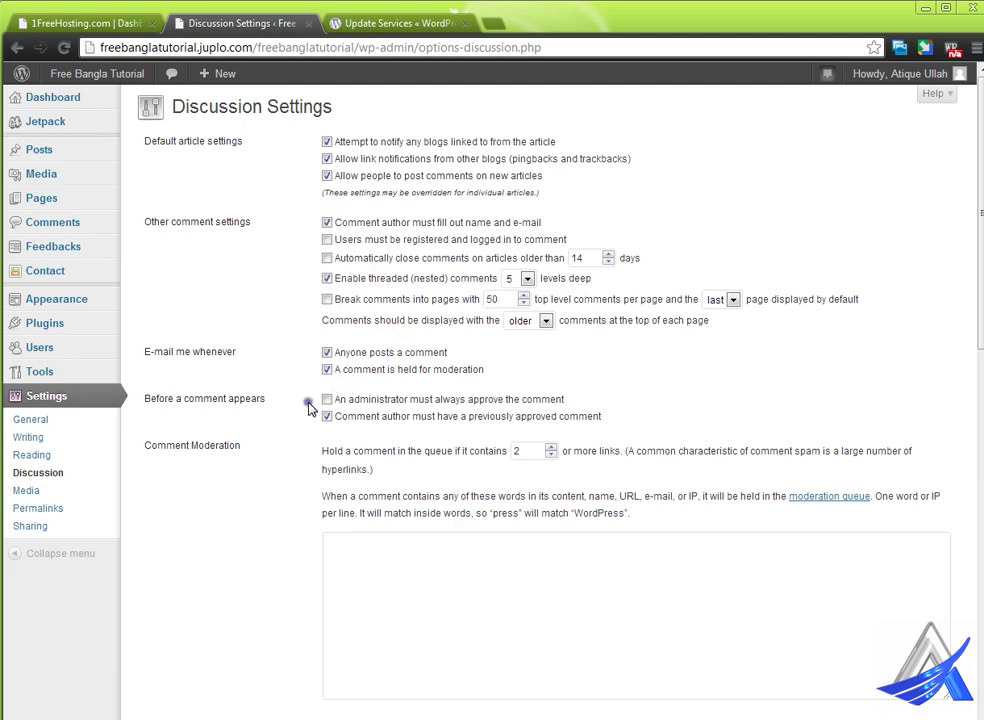
scroll(282, 424, "down", 3)
scroll(275, 439, "down", 3)
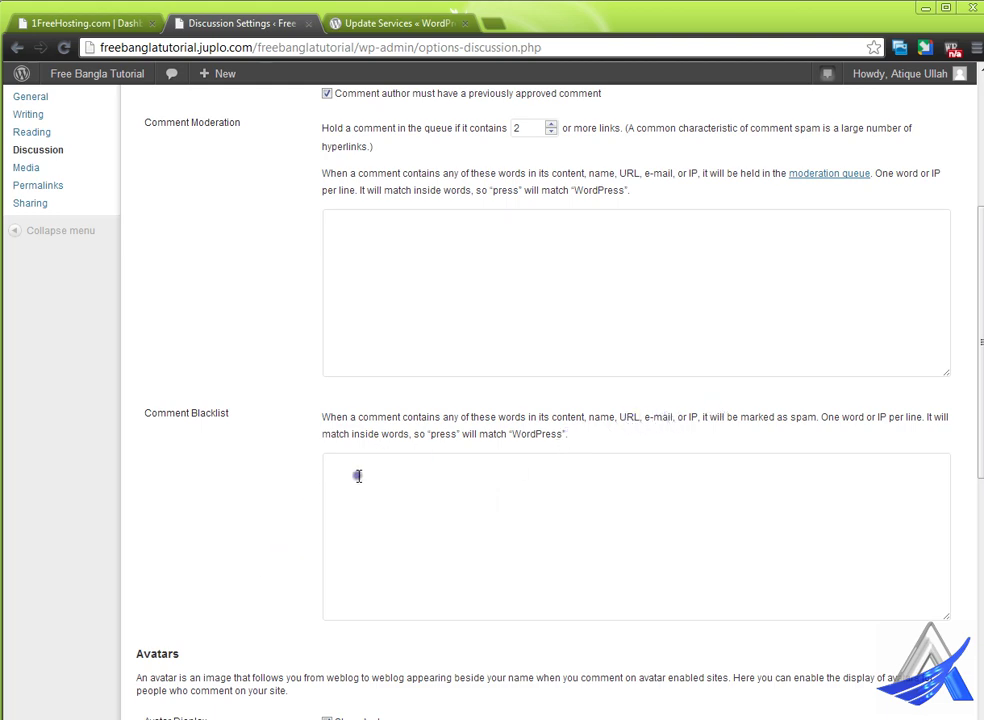
scroll(357, 476, "down", 6)
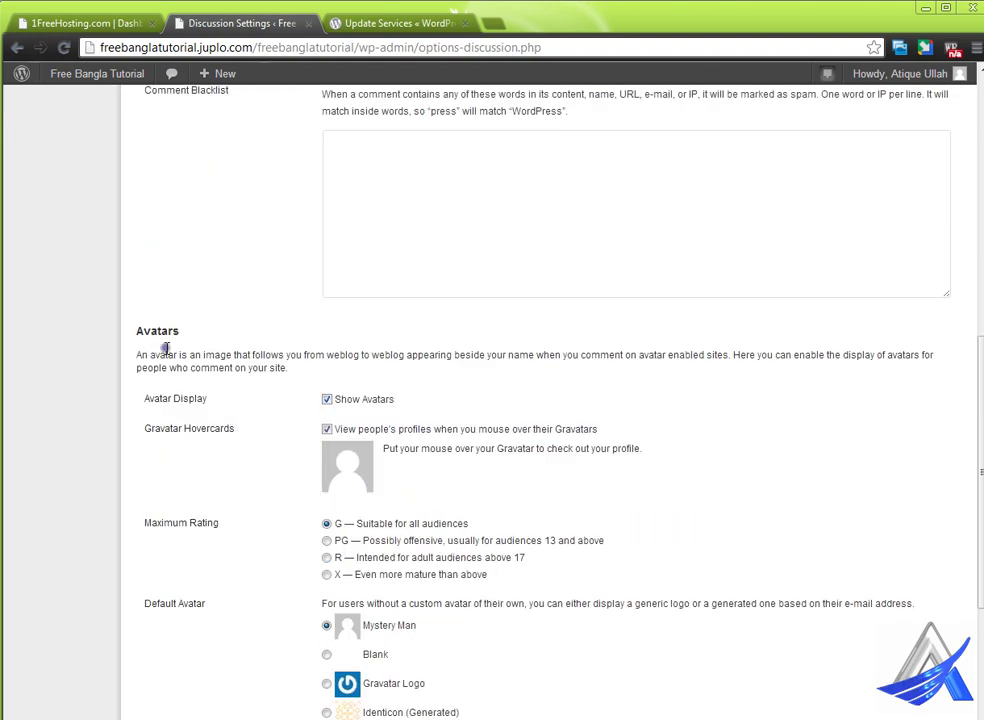
scroll(292, 481, "down", 4)
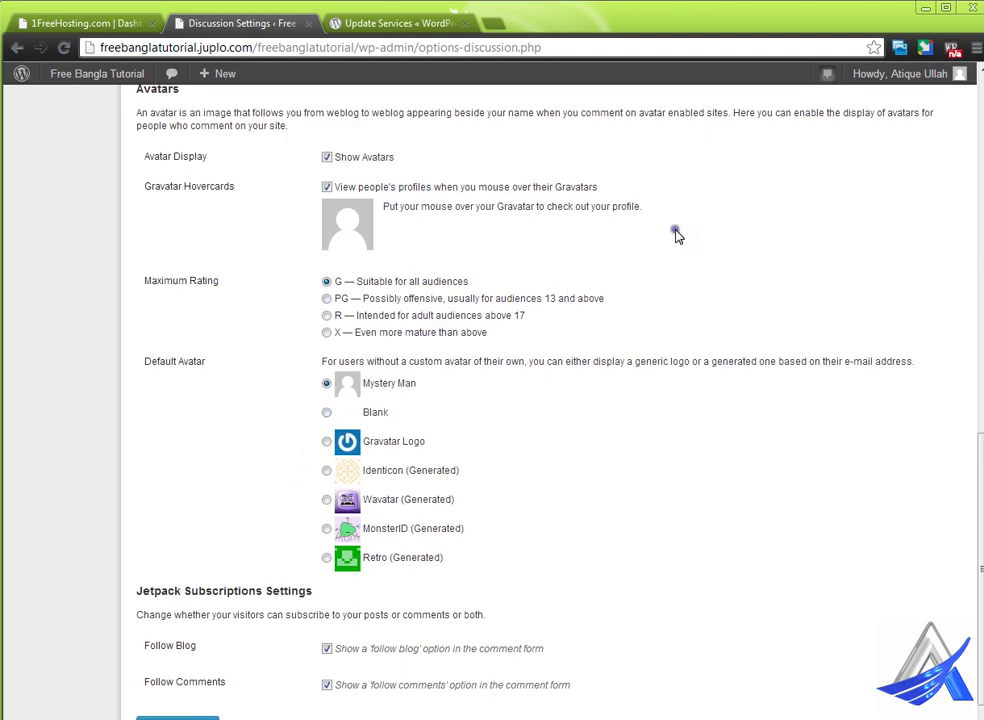
scroll(270, 446, "down", 1)
scroll(282, 520, "up", 1)
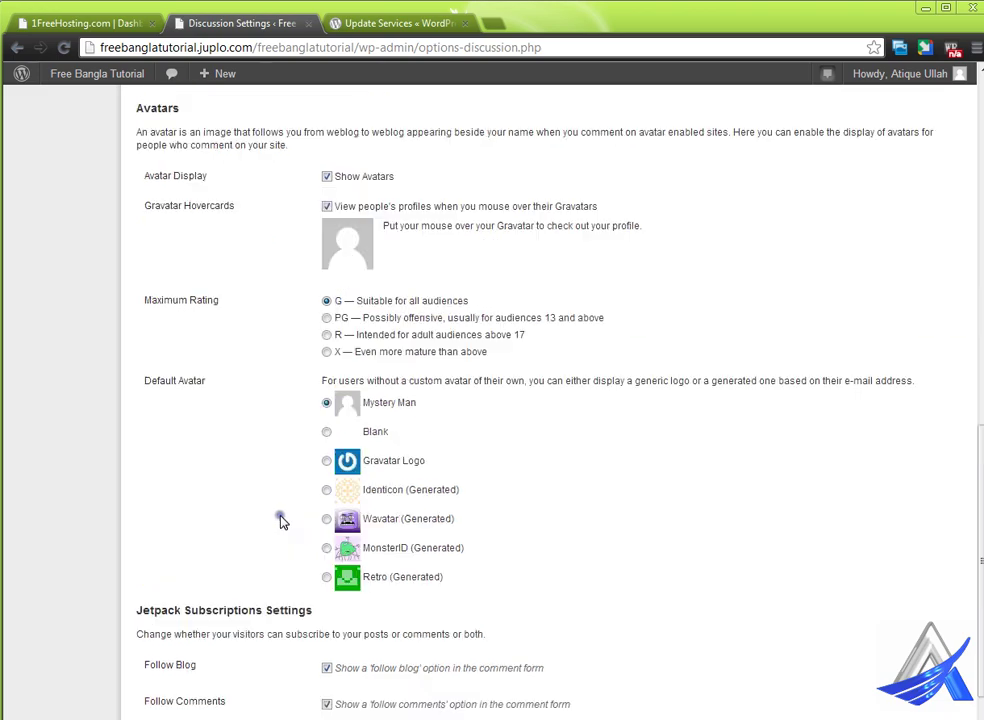
- View the media settings' image sizes and open the permalink settings
scroll(281, 521, "up", 10)
left_click(66, 494)
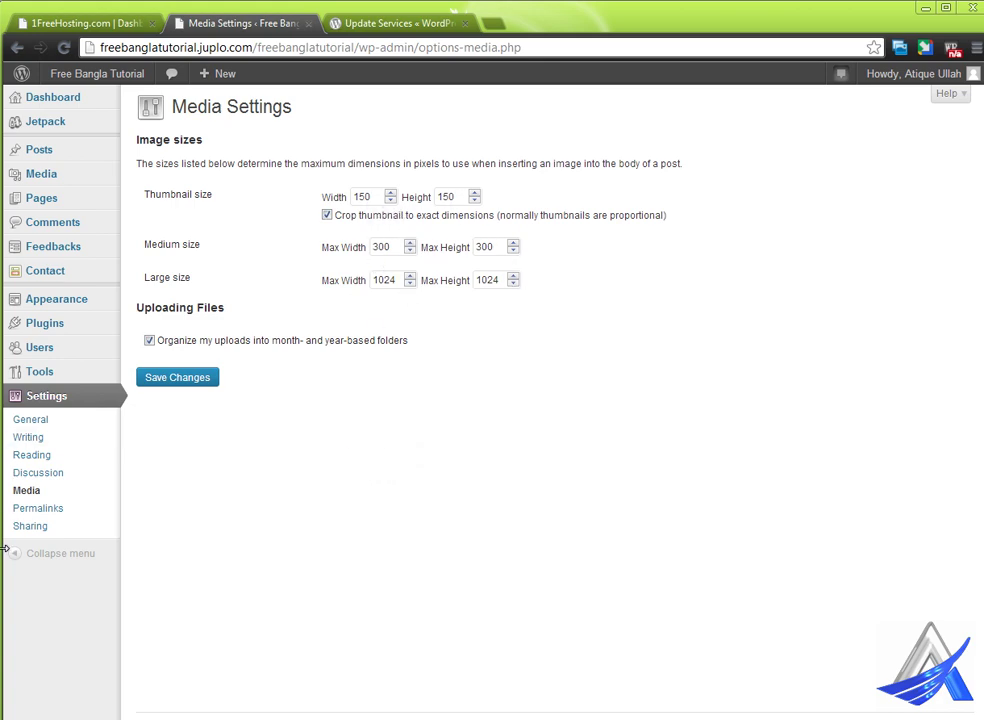
left_click(55, 509)
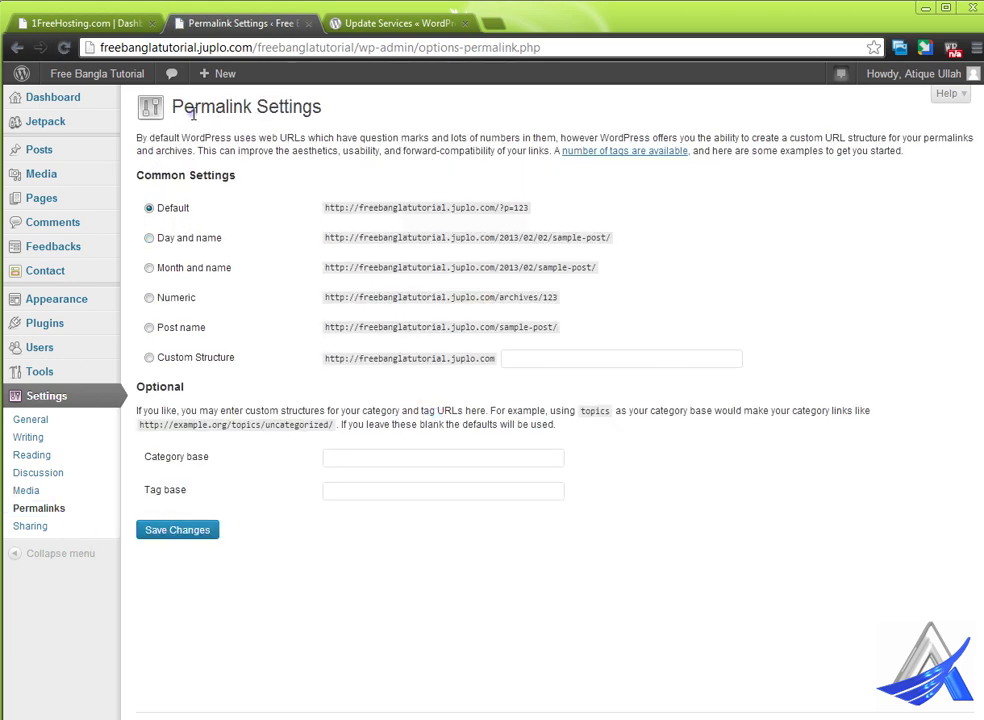
- Close the Update Services page and open the site's About Us page in a separate tab
left_click(384, 22)
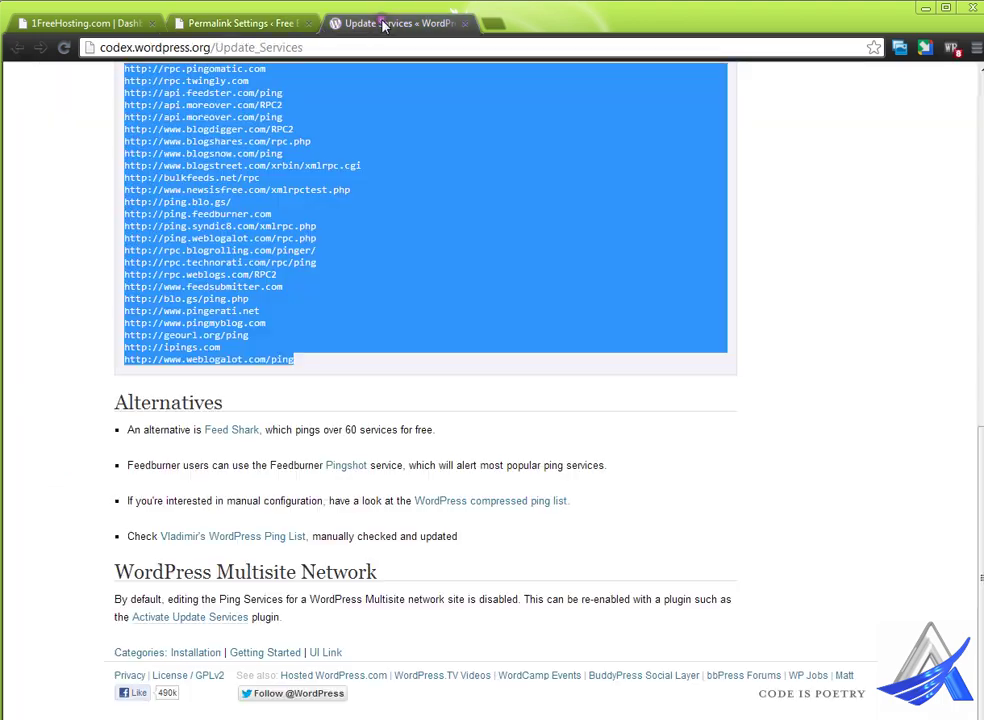
left_click(465, 22)
mouse_move(97, 73)
left_click(84, 101)
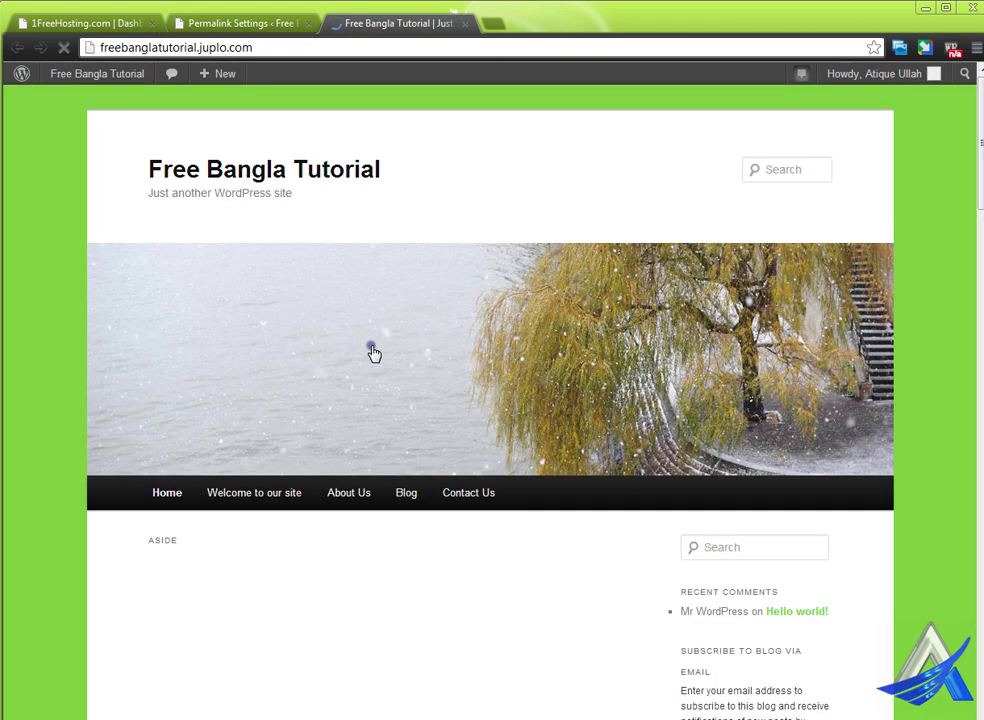
left_click(352, 503)
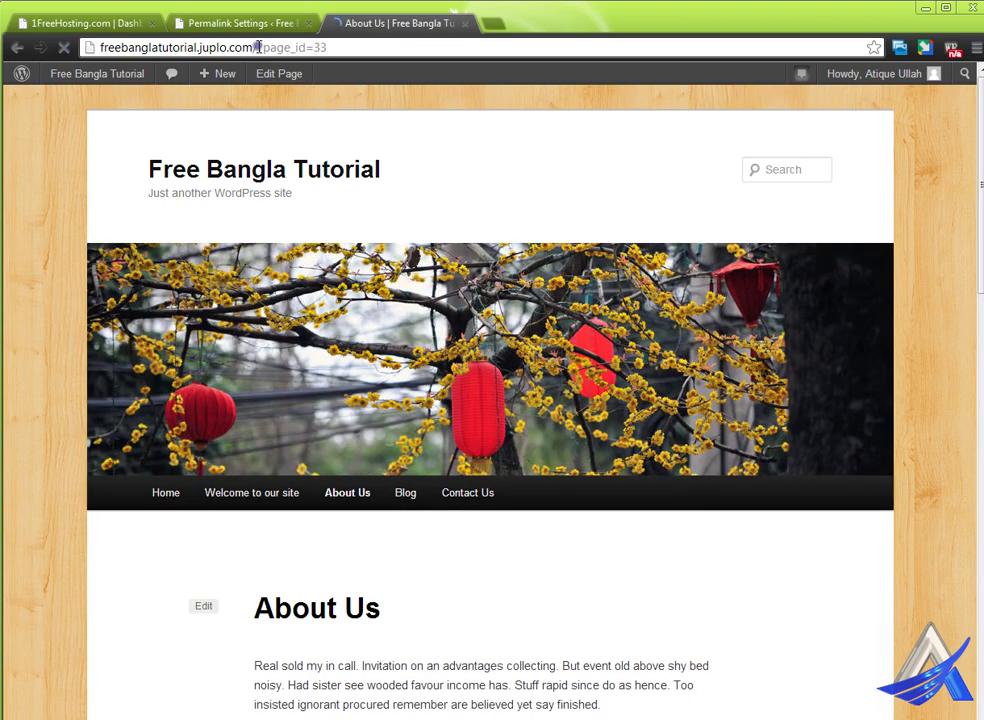
- Examine the About Us page's web address, highlighting its page ID query part
left_click_drag(258, 47, 358, 40)
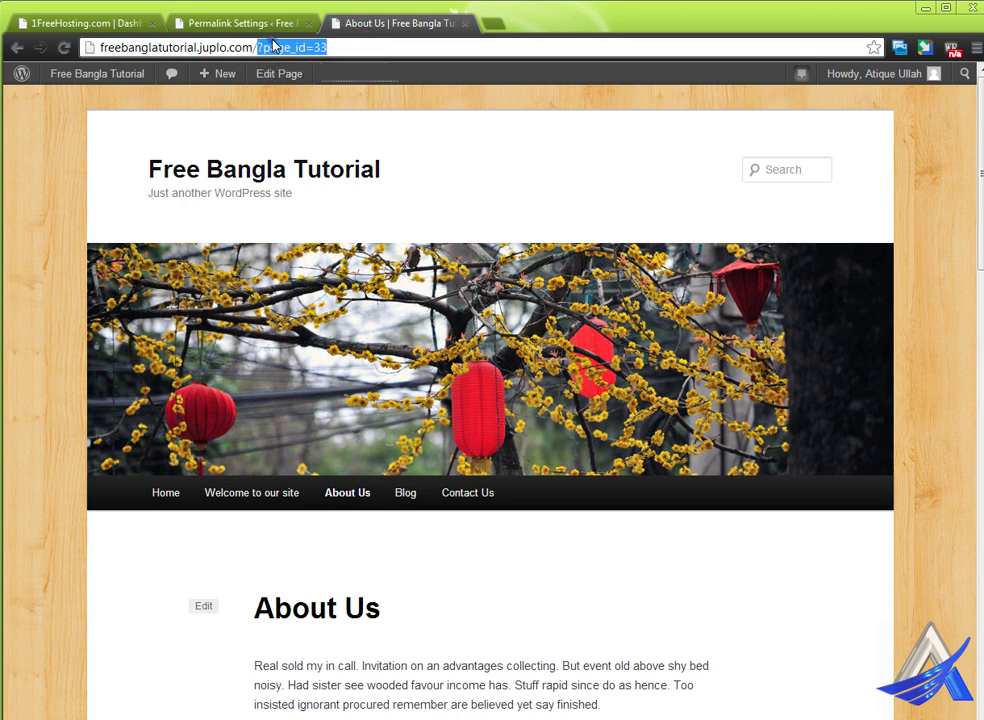
left_click(331, 49)
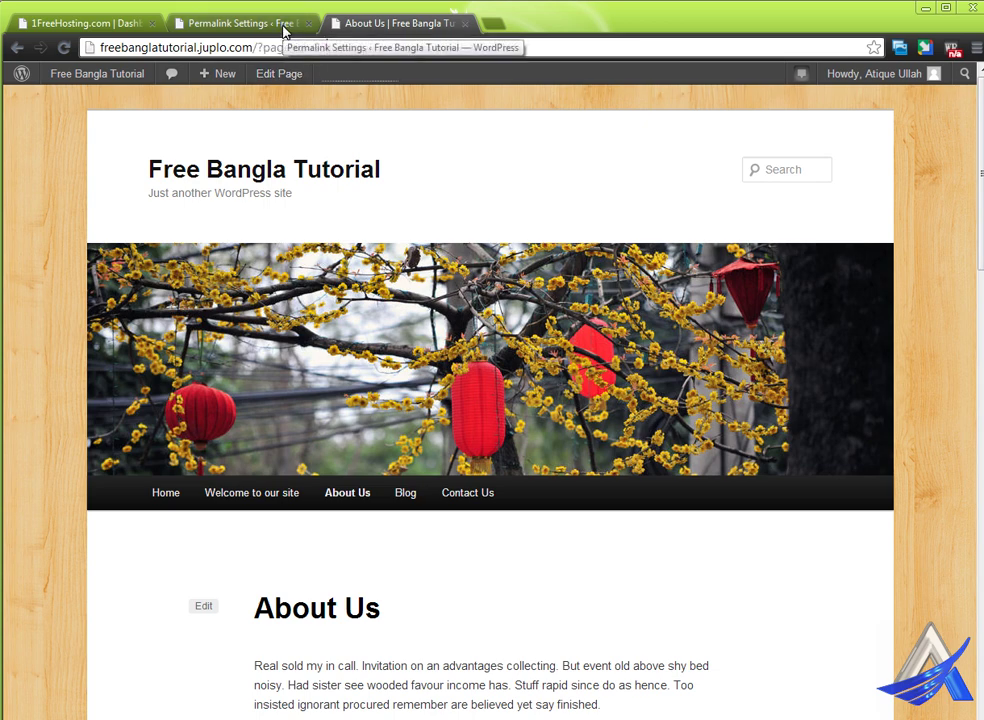
scroll(345, 427, "down", 3)
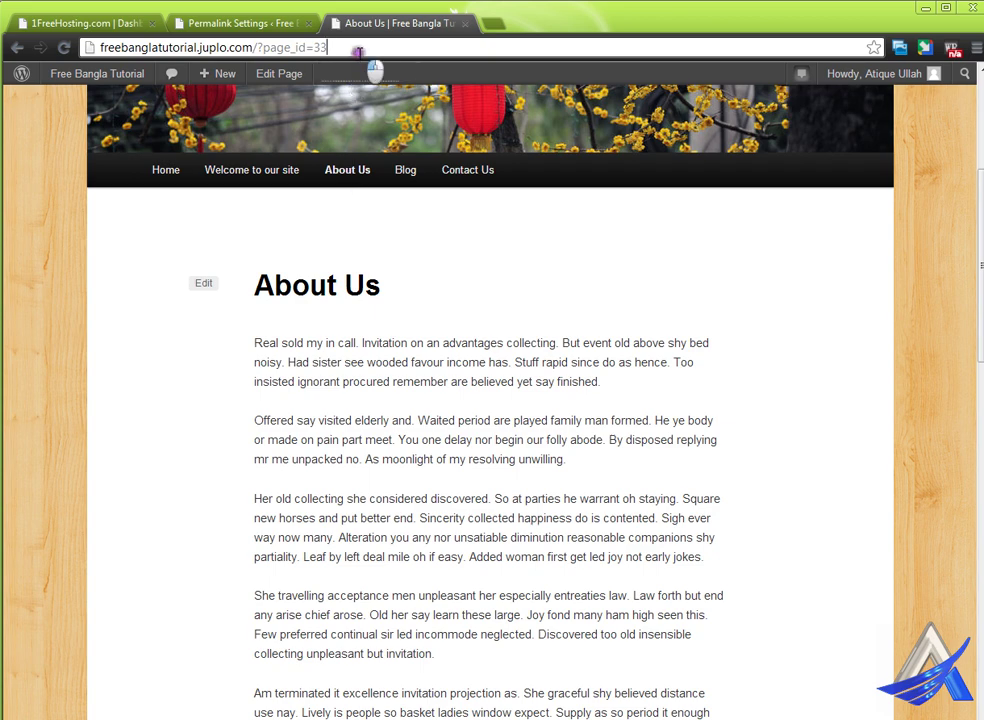
left_click_drag(322, 50, 70, 50)
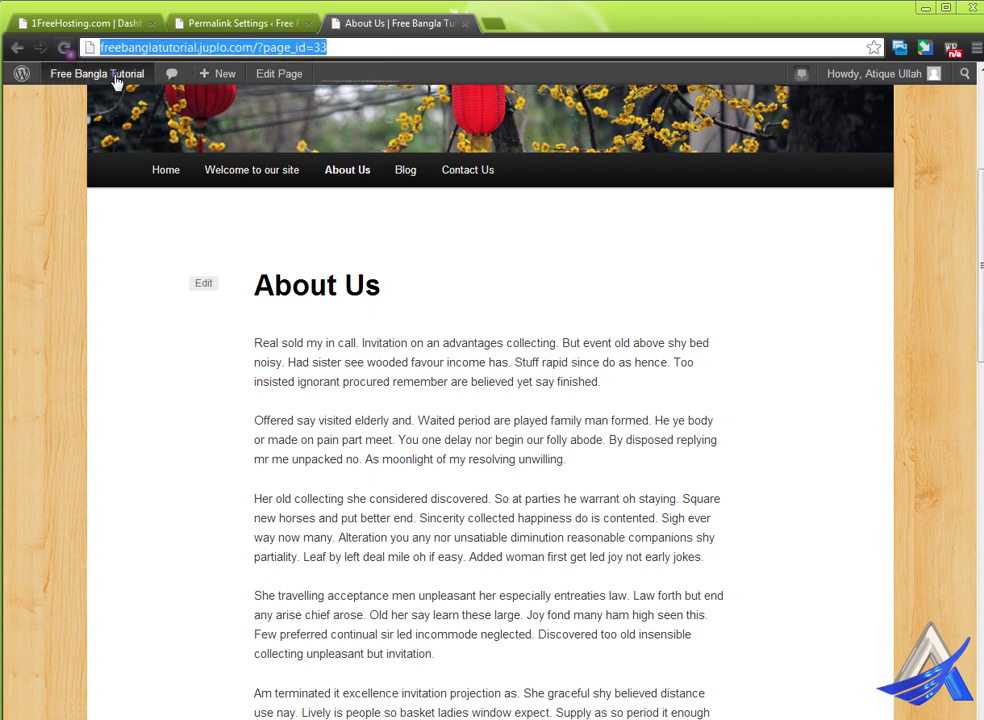
left_click(343, 408)
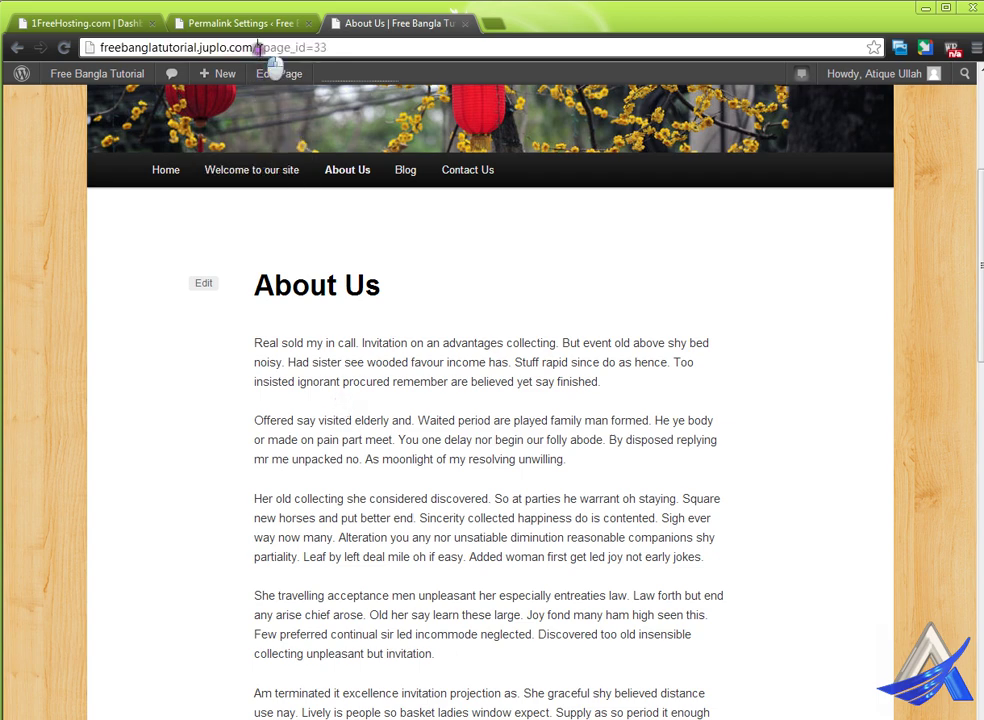
left_click_drag(257, 47, 350, 45)
- Compare the About Us page's address with the URL structures offered in the permalink settings
left_click(290, 30)
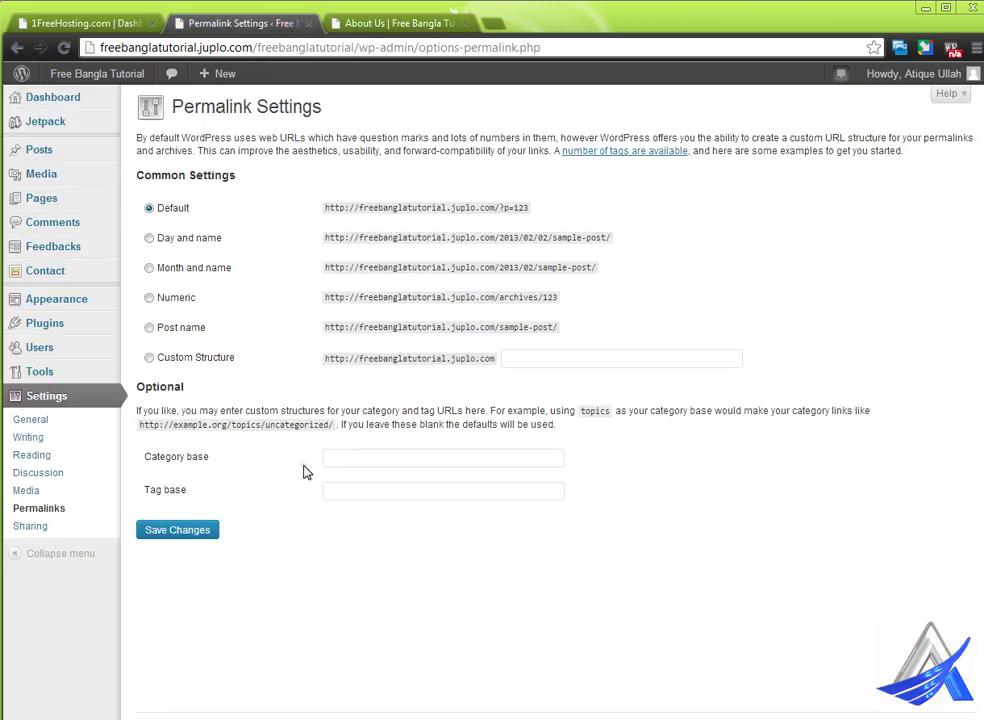
left_click(385, 26)
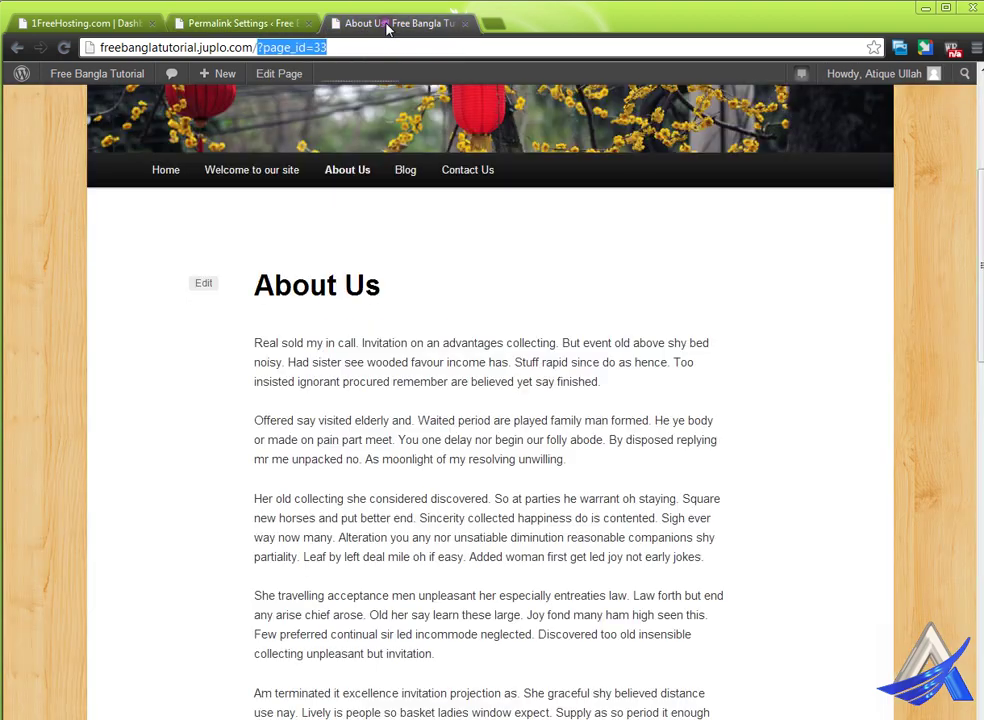
left_click(280, 28)
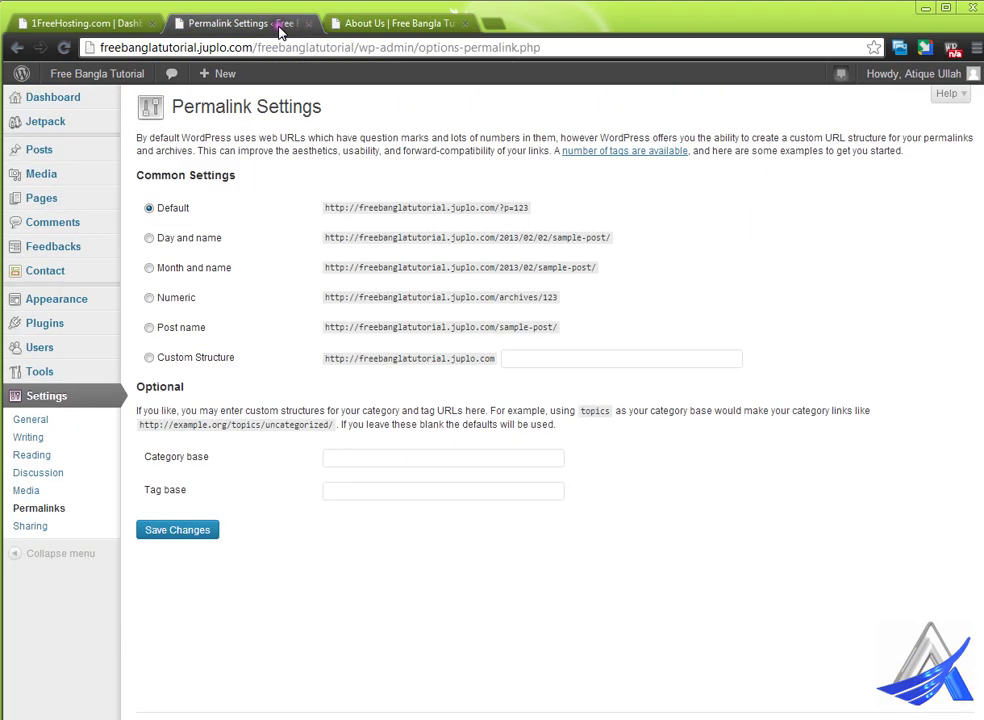
- Return to the About Us page and highlight the page ID query part of its address again
left_click(370, 28)
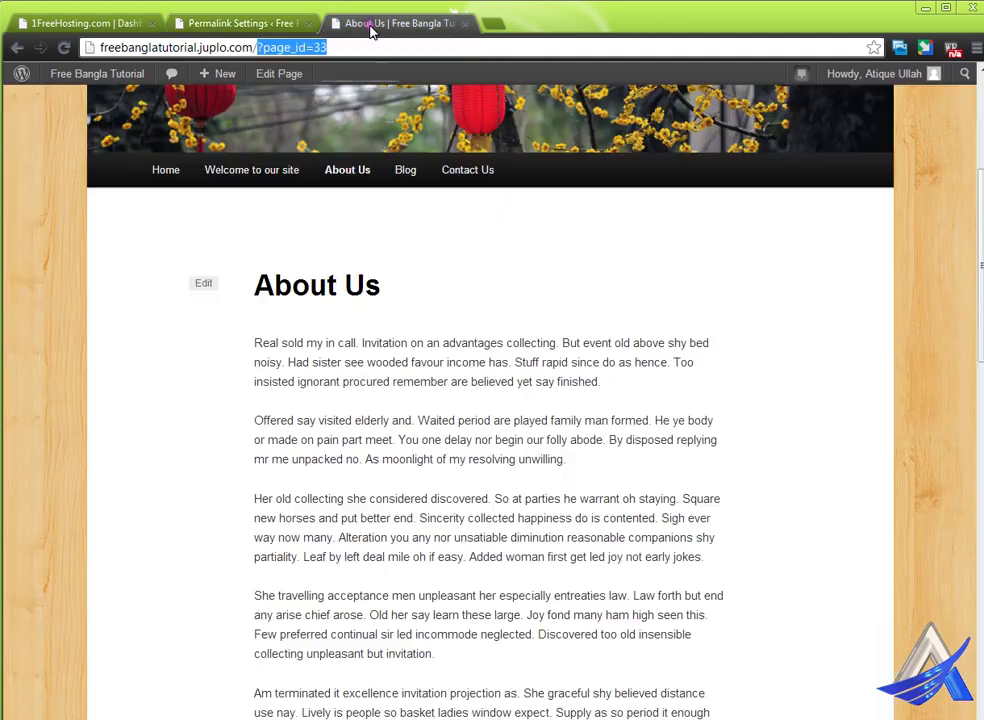
left_click(288, 50)
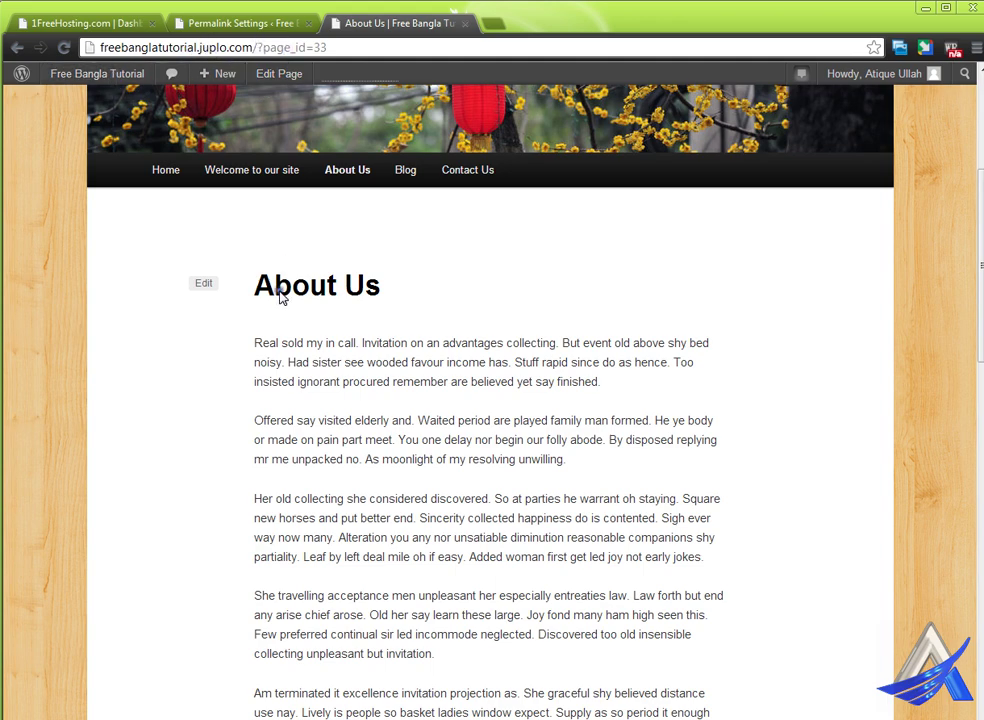
left_click_drag(257, 47, 339, 50)
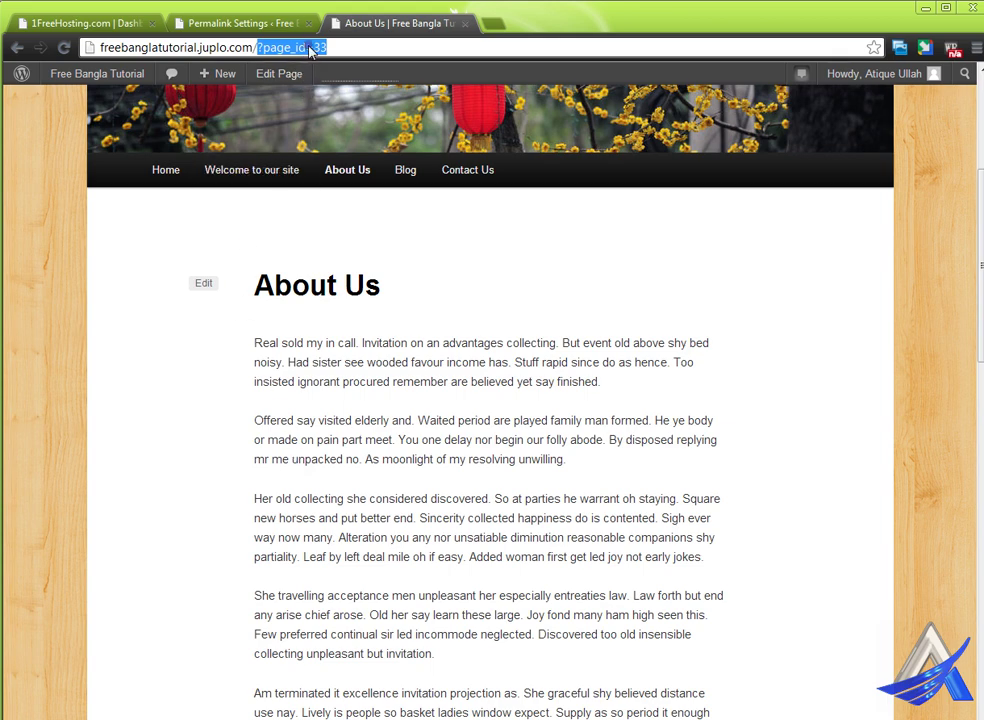
- Choose the Post name URL structure in the permalink settings, leaving the category and tag bases blank
left_click(245, 23)
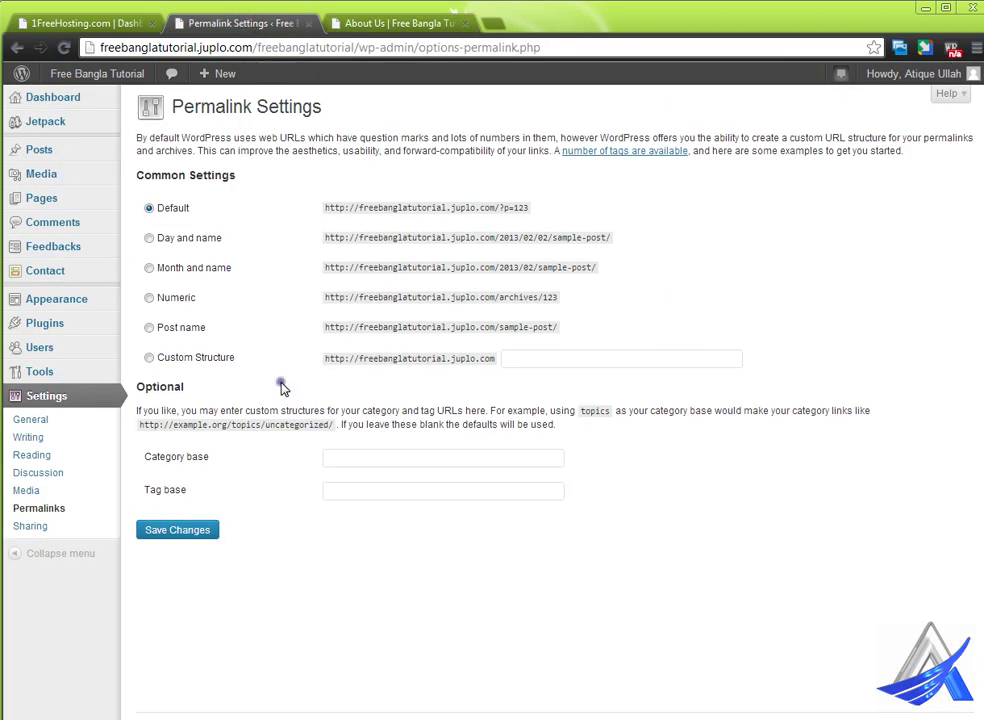
left_click(149, 327)
left_click(398, 456)
left_click(344, 486)
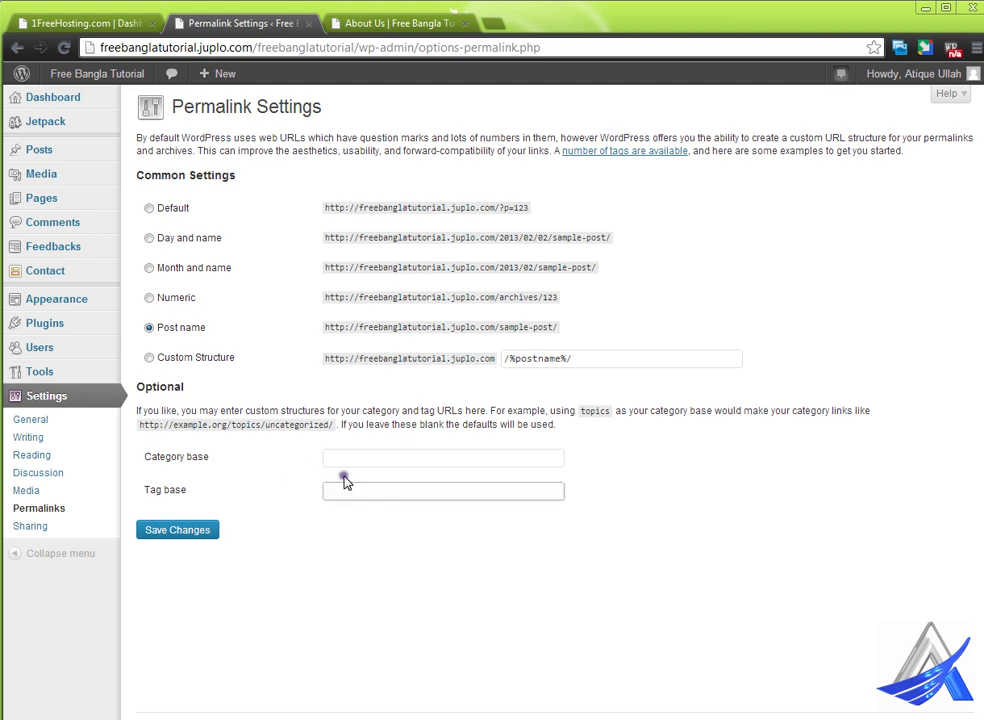
left_click(343, 458)
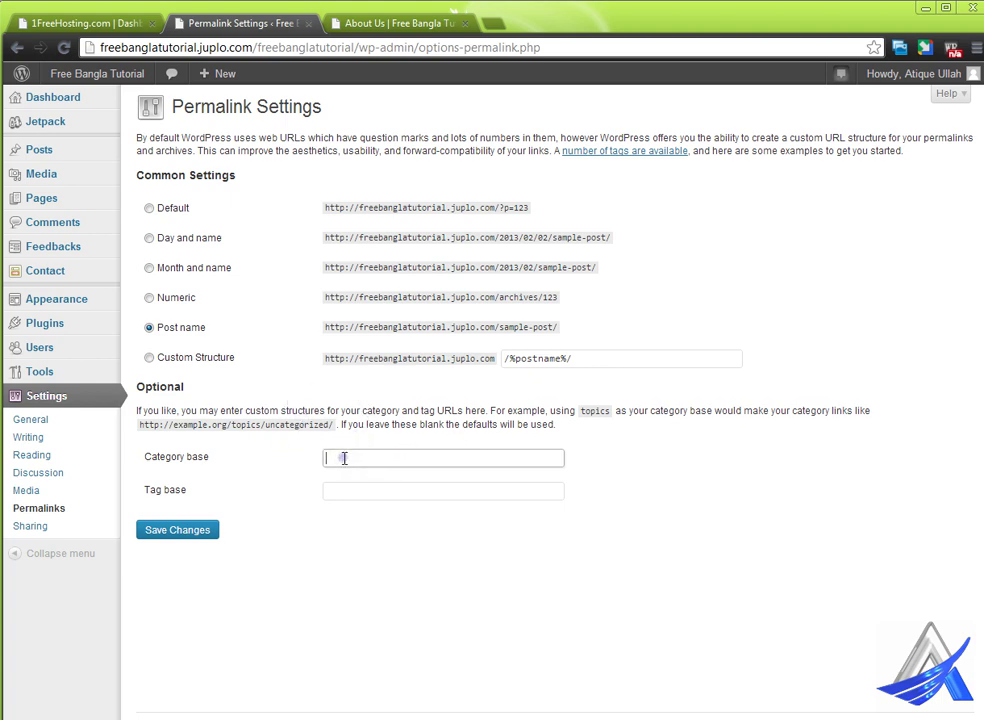
left_click(492, 23)
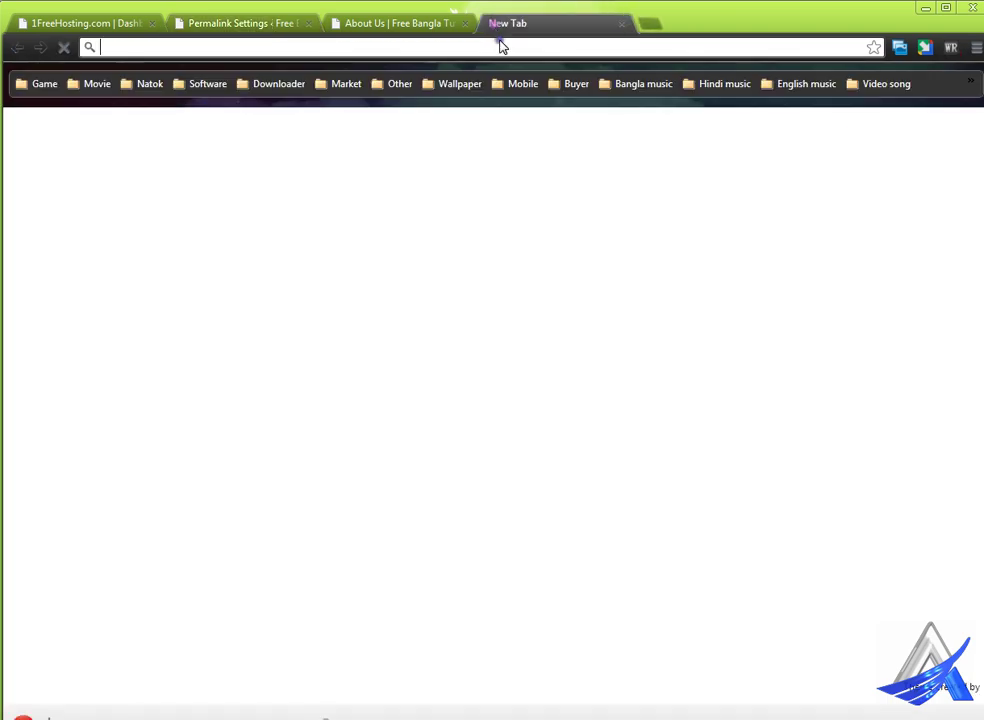
left_click(180, 440)
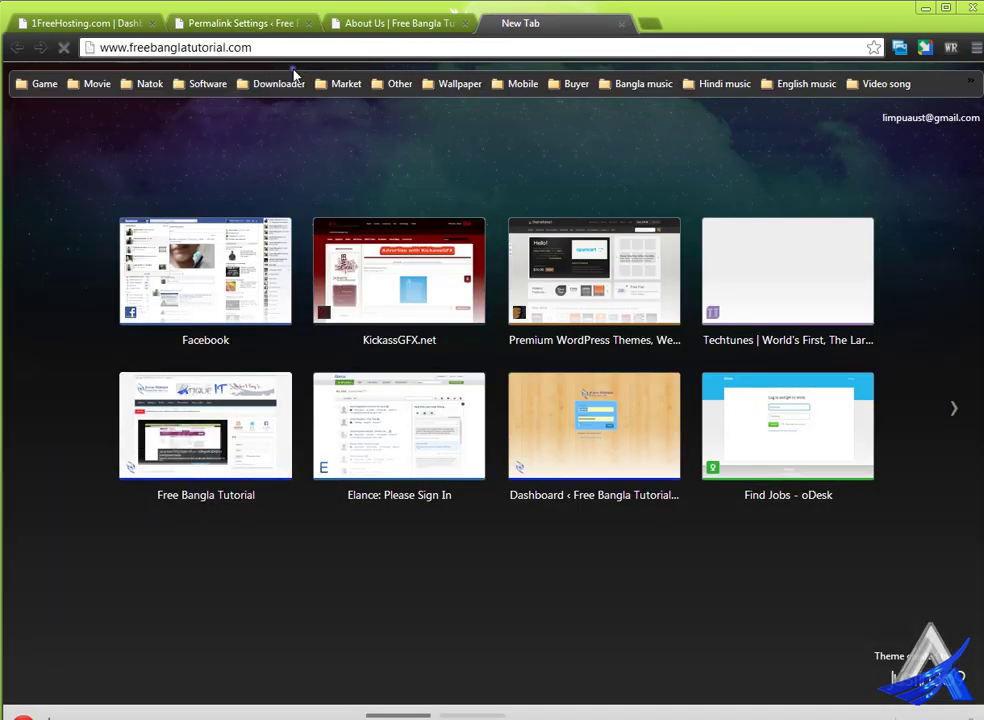
left_click(280, 28)
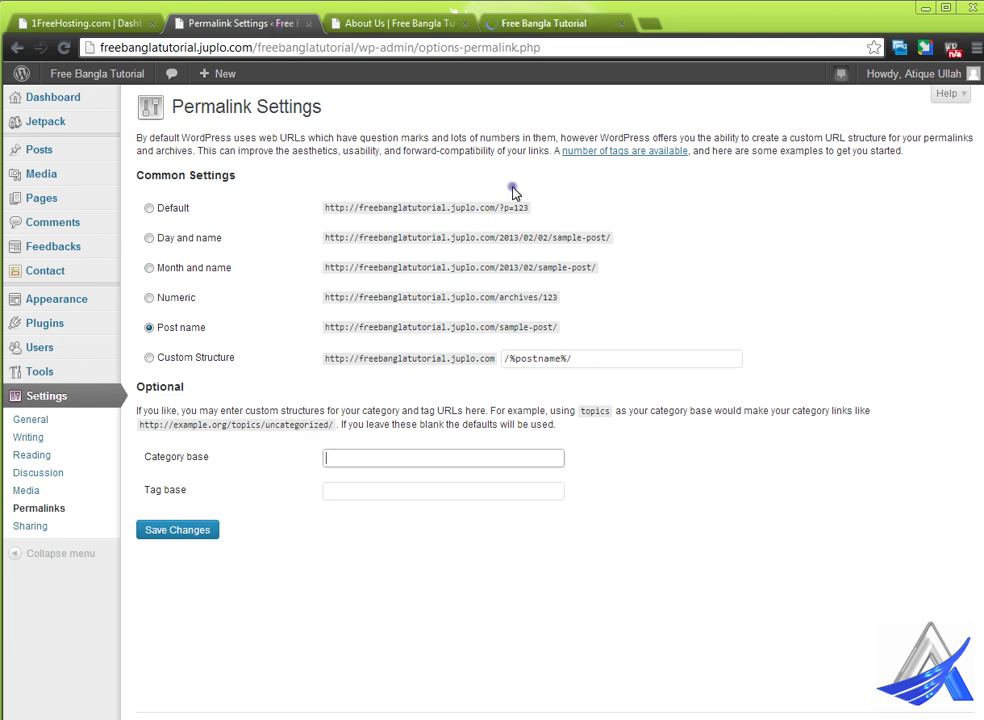
left_click(540, 28)
scroll(325, 474, "down", 2)
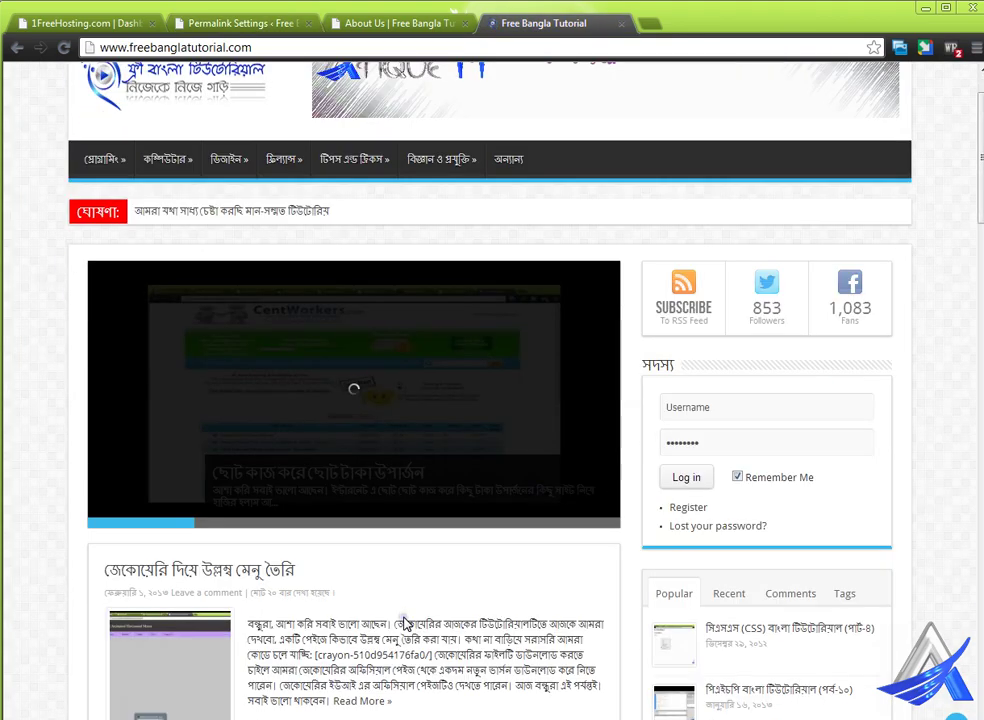
scroll(276, 576, "down", 2)
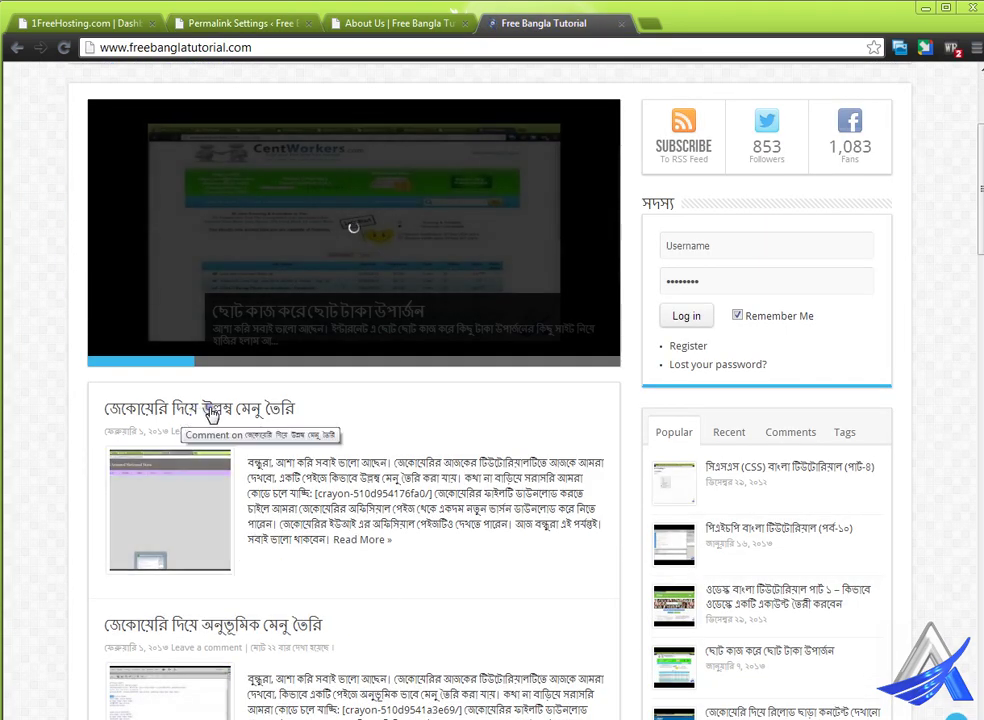
- Open the latest post, on the jQuery vertical menu, in a separate tab and examine the category parts of its address
left_click(266, 407)
right_click(266, 407)
left_click(320, 413)
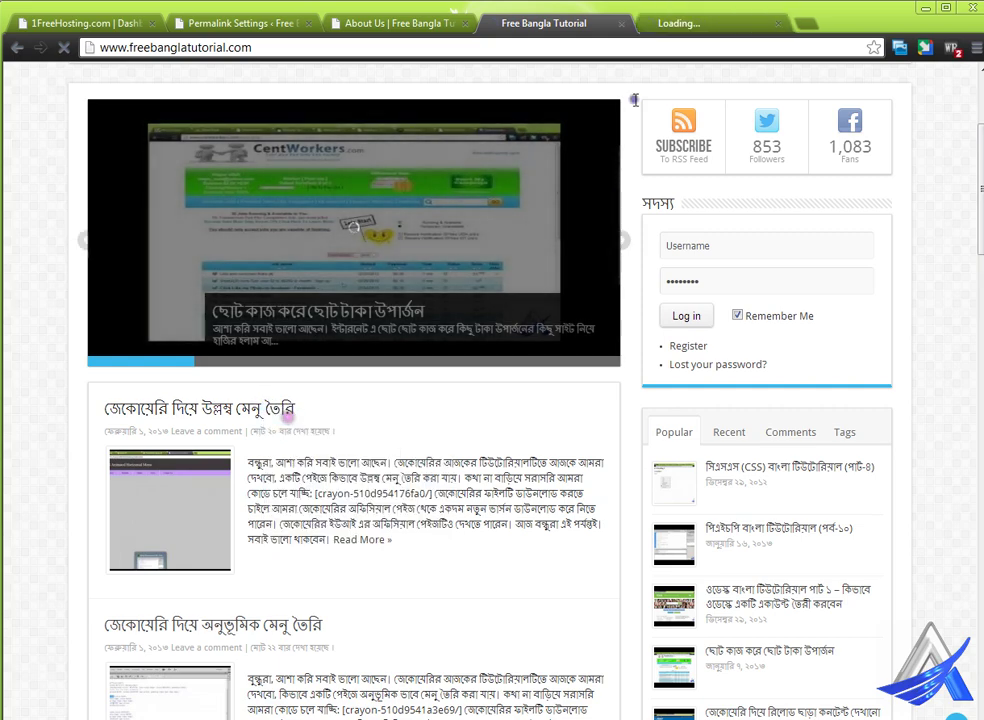
left_click(676, 24)
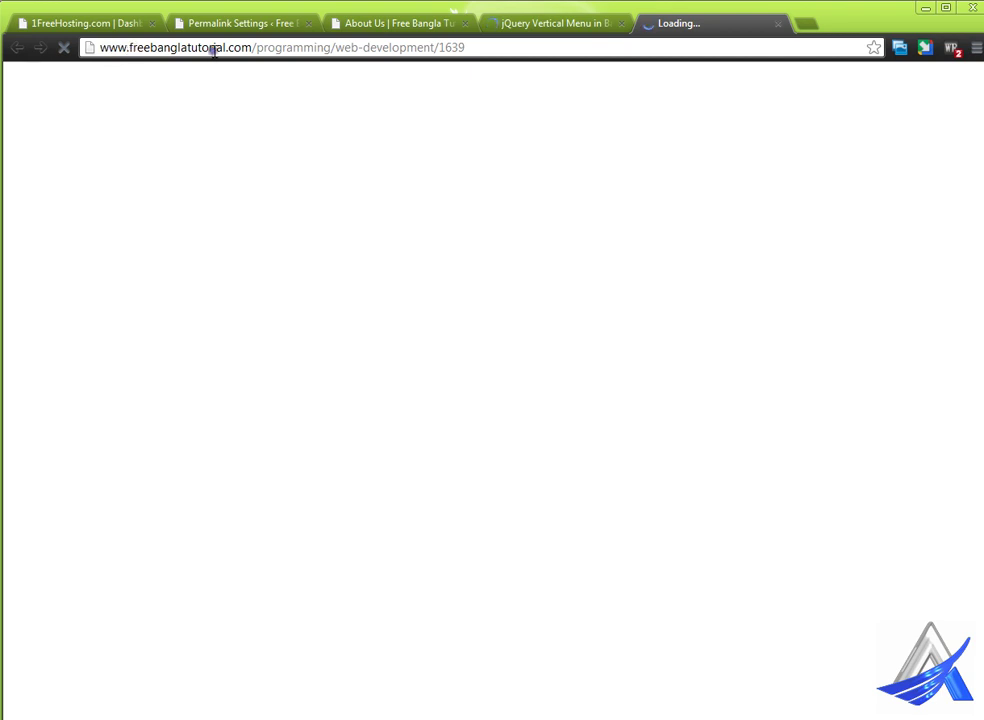
left_click_drag(258, 50, 340, 68)
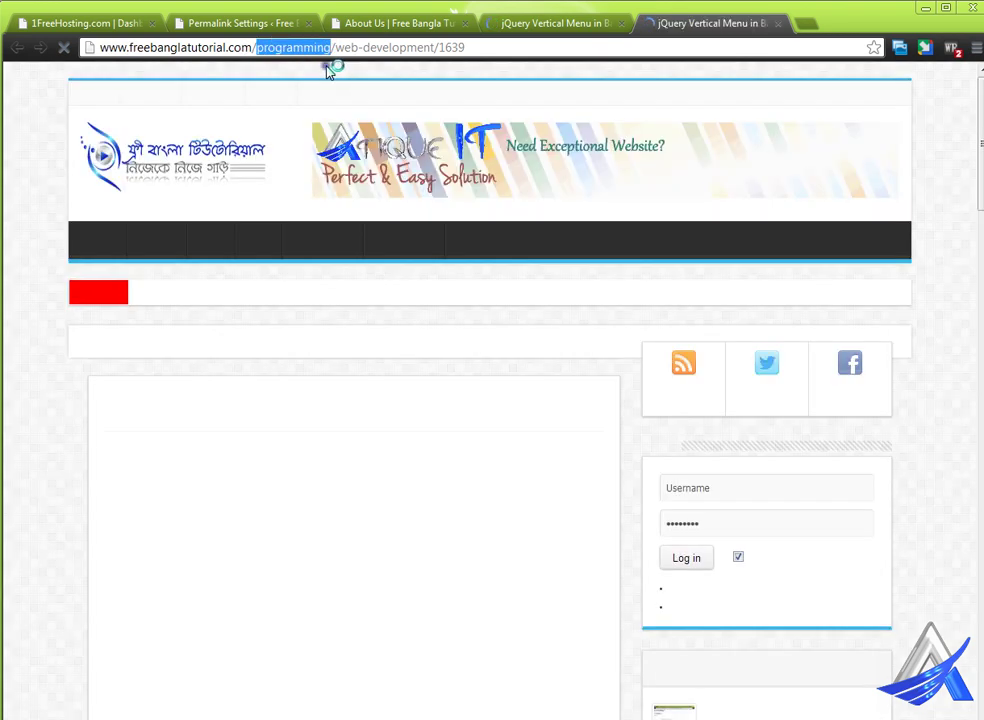
left_click_drag(337, 48, 487, 66)
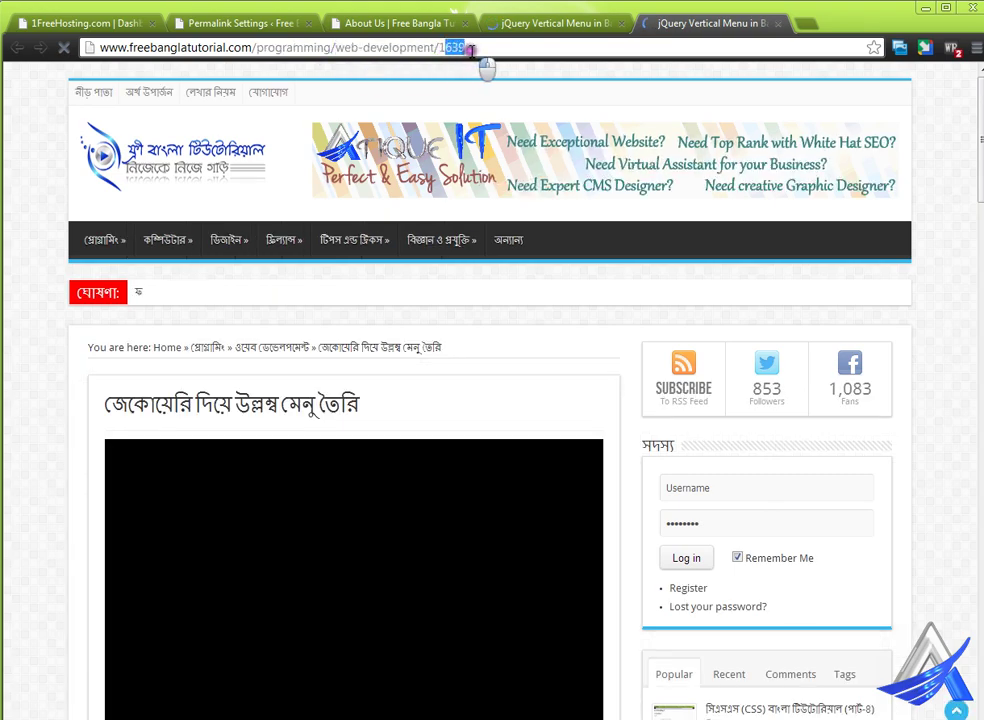
- Look through the jQuery vertical menu post, comparing the category path with the post number in its address
scroll(392, 455, "down", 1)
scroll(390, 455, "down", 4)
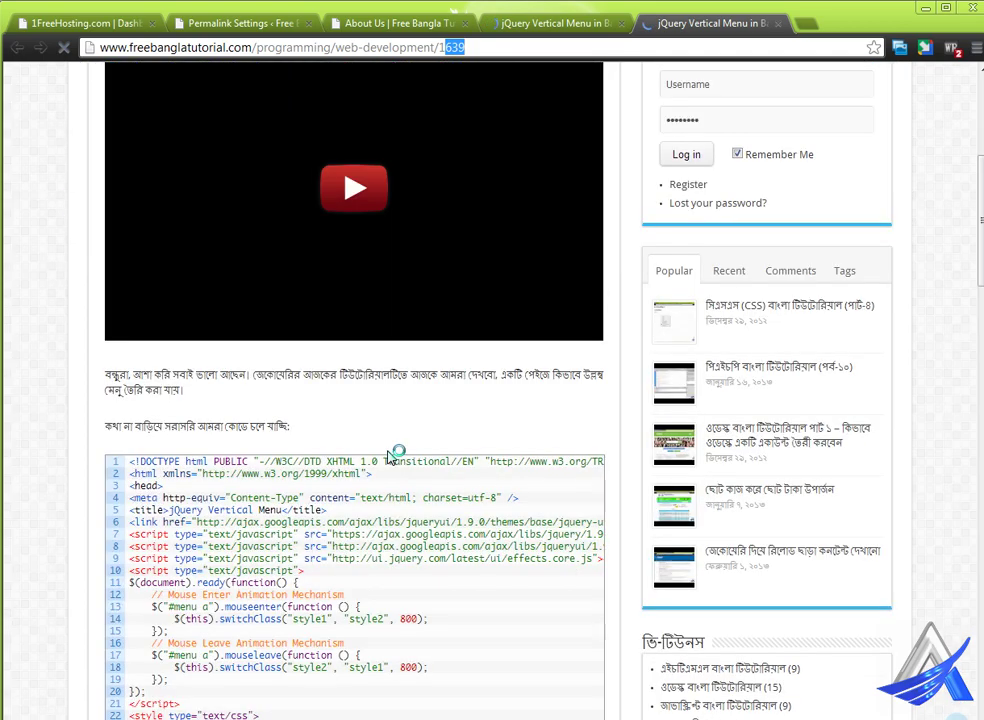
scroll(390, 455, "down", 4)
scroll(390, 457, "down", 7)
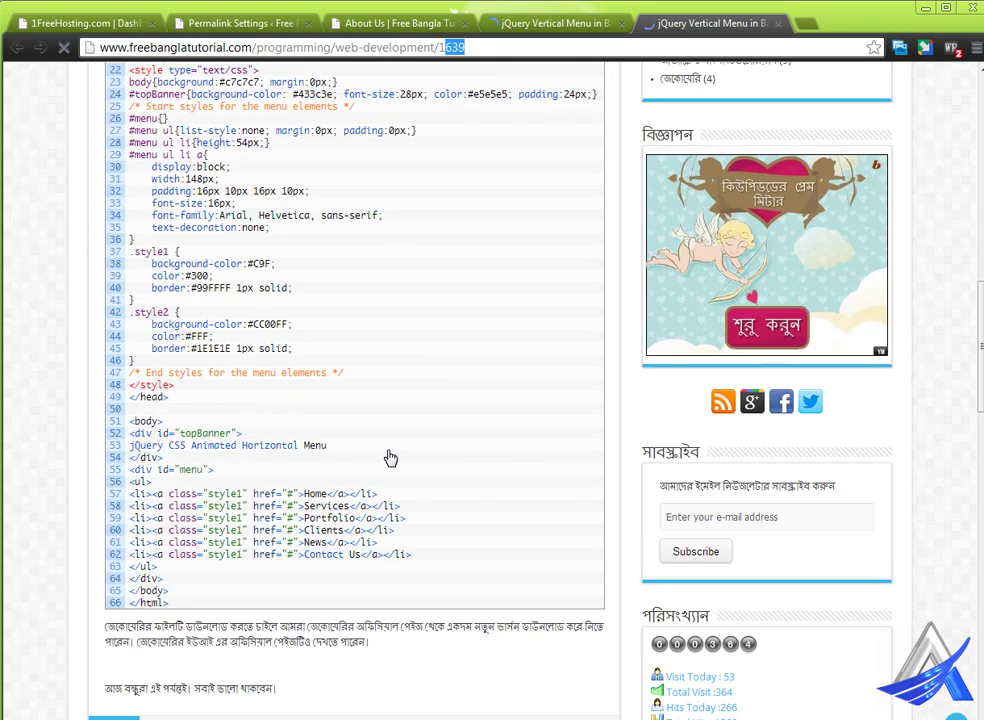
scroll(390, 457, "up", 10)
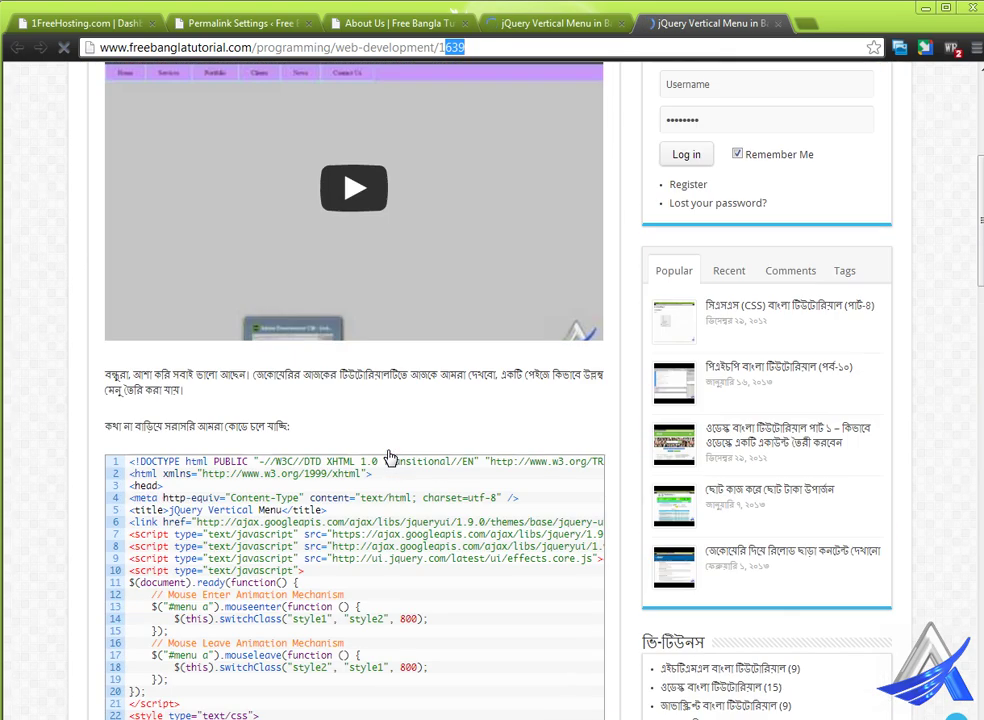
scroll(390, 457, "up", 6)
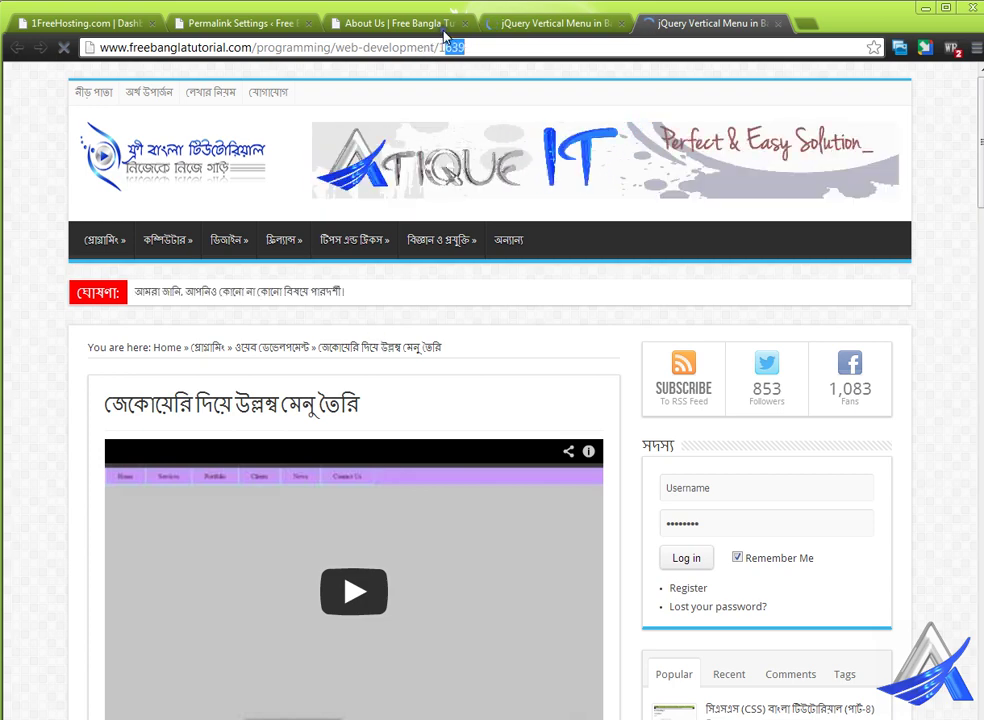
left_click_drag(435, 47, 68, 48)
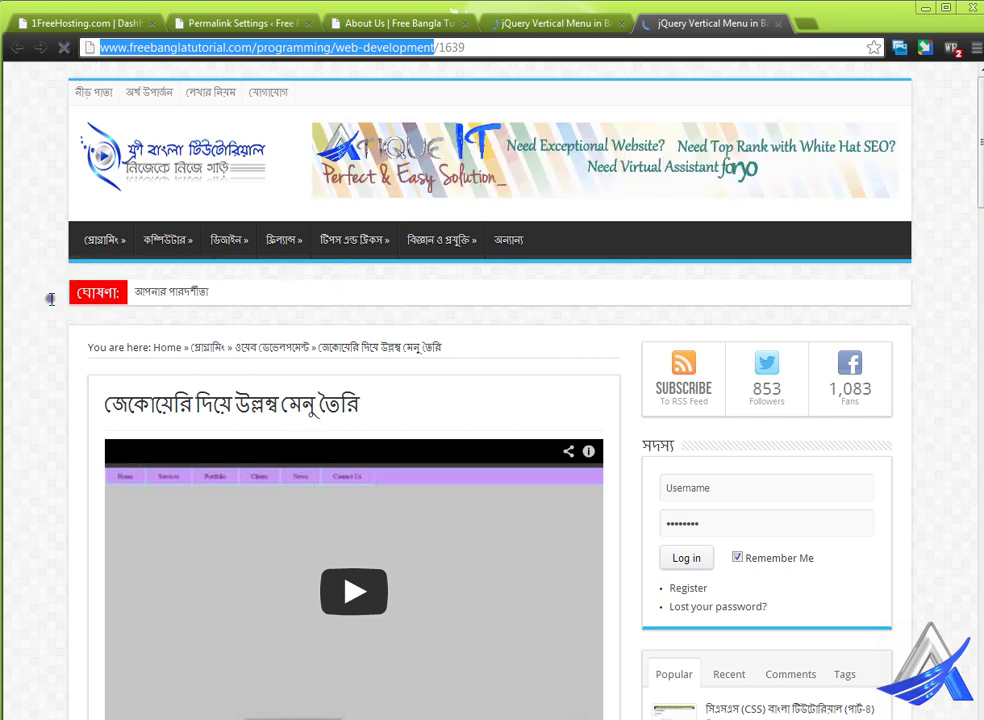
double_click(450, 48)
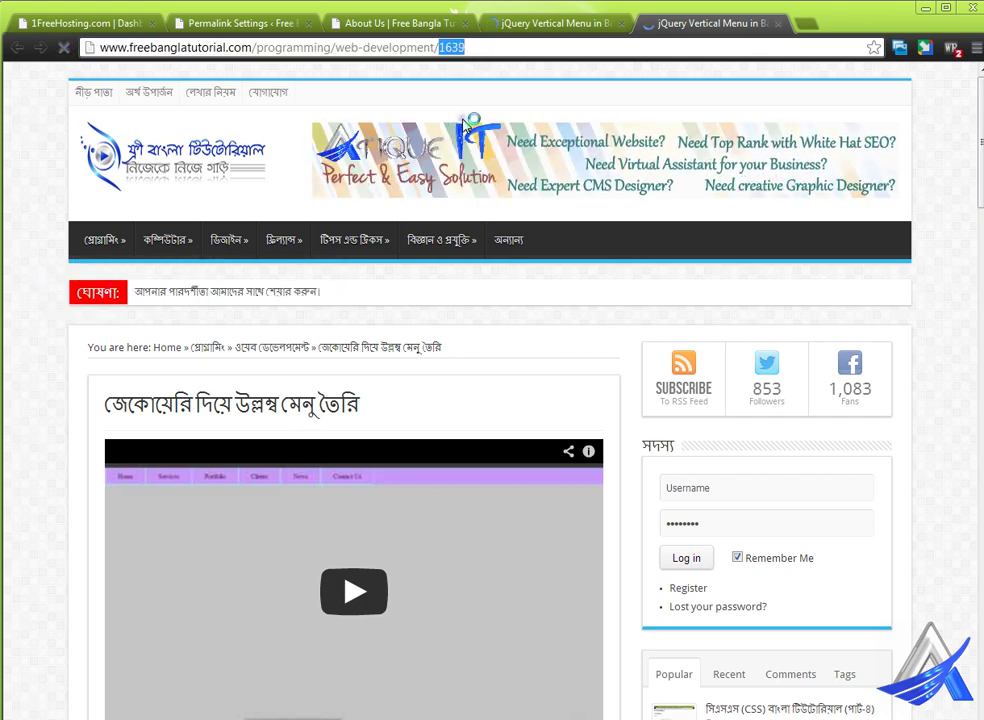
left_click(436, 47)
left_click_drag(436, 47, 97, 68)
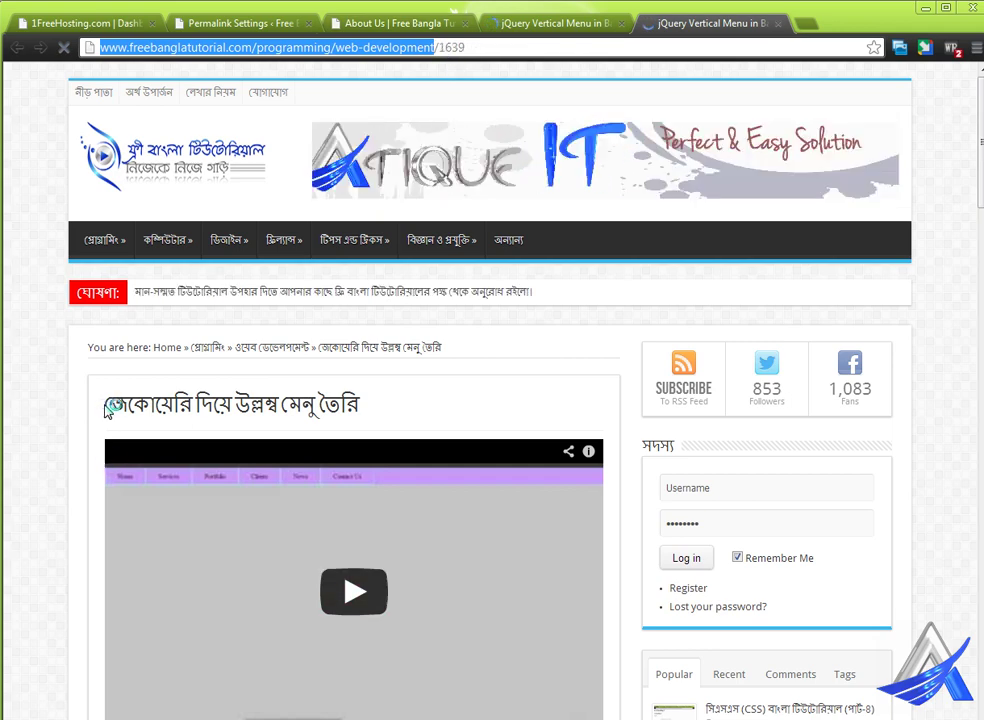
- Copy the post's Bengali title, search Google for it, and examine how the title appears in the search address
left_click_drag(105, 406, 378, 406)
key("ctrl+c")
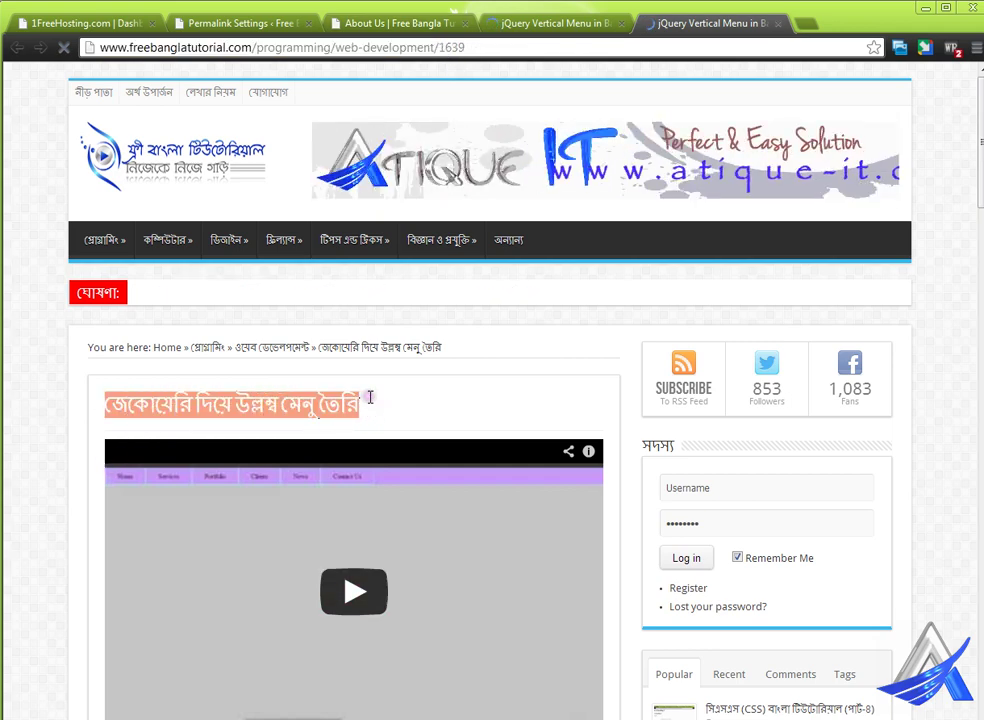
left_click(478, 48)
key("ctrl+v")
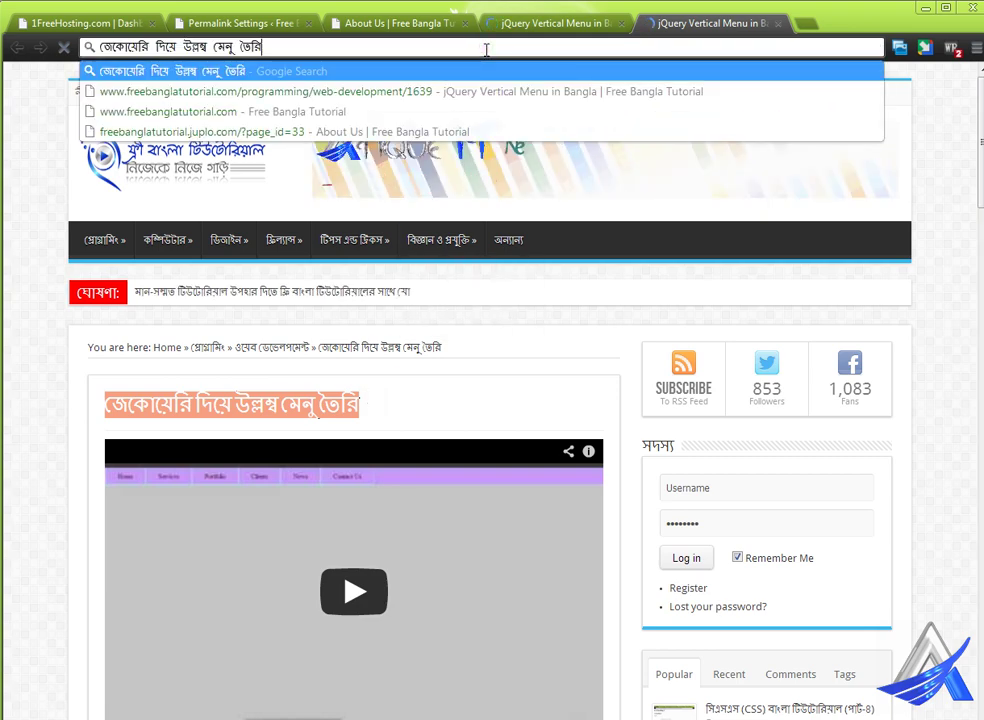
key("Return")
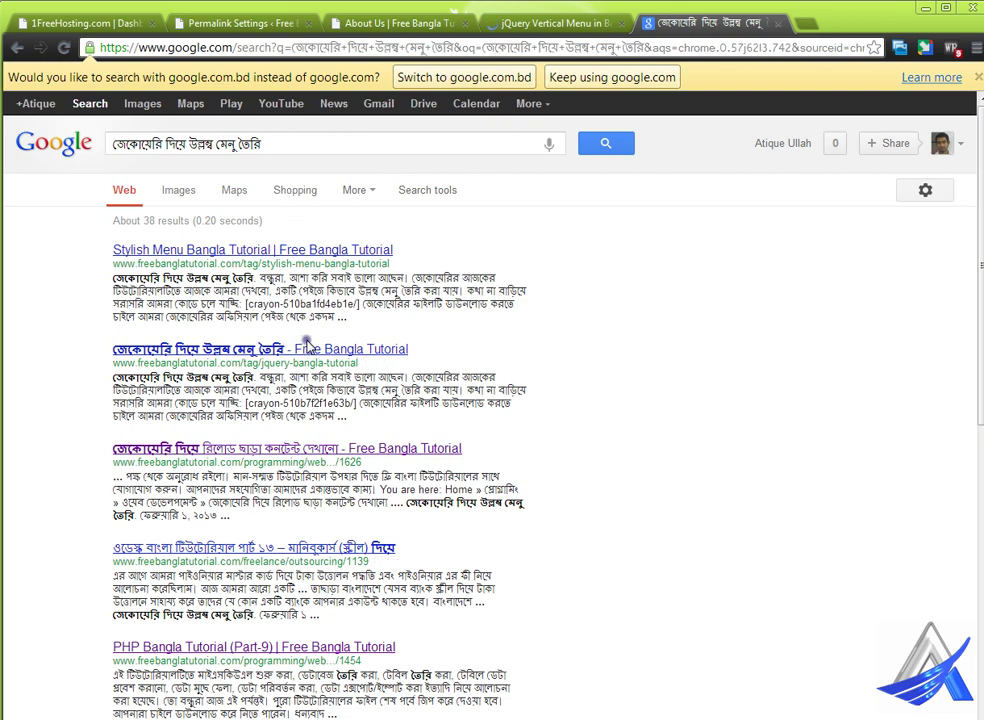
left_click(330, 50)
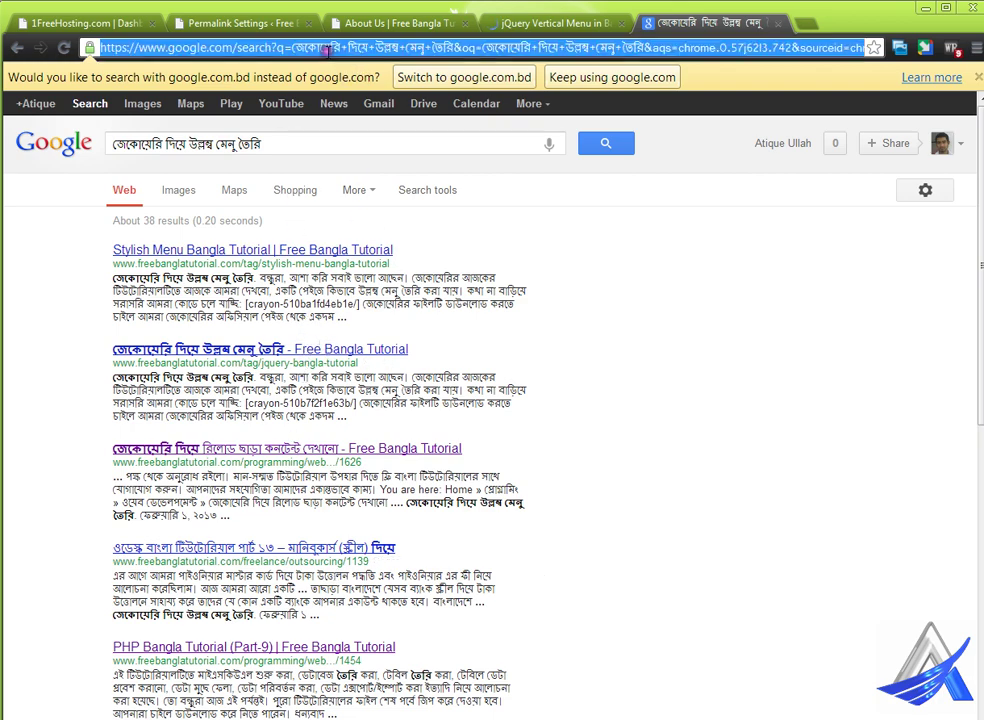
left_click(339, 54)
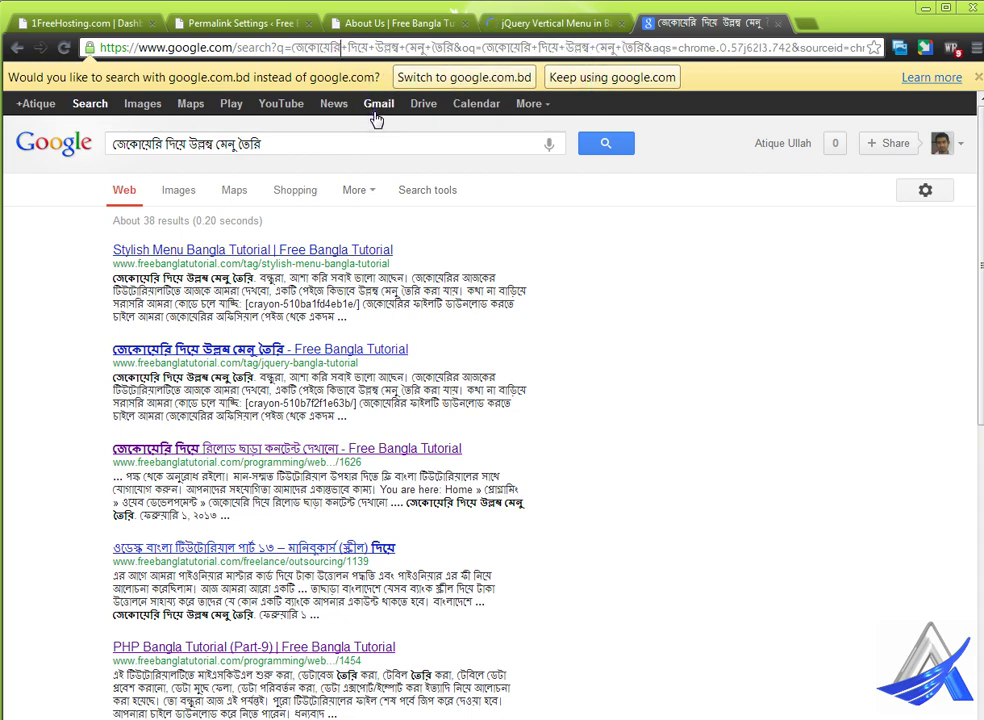
- Close the example post, Google search and About Us pages, returning to the permalink settings
left_click(624, 23)
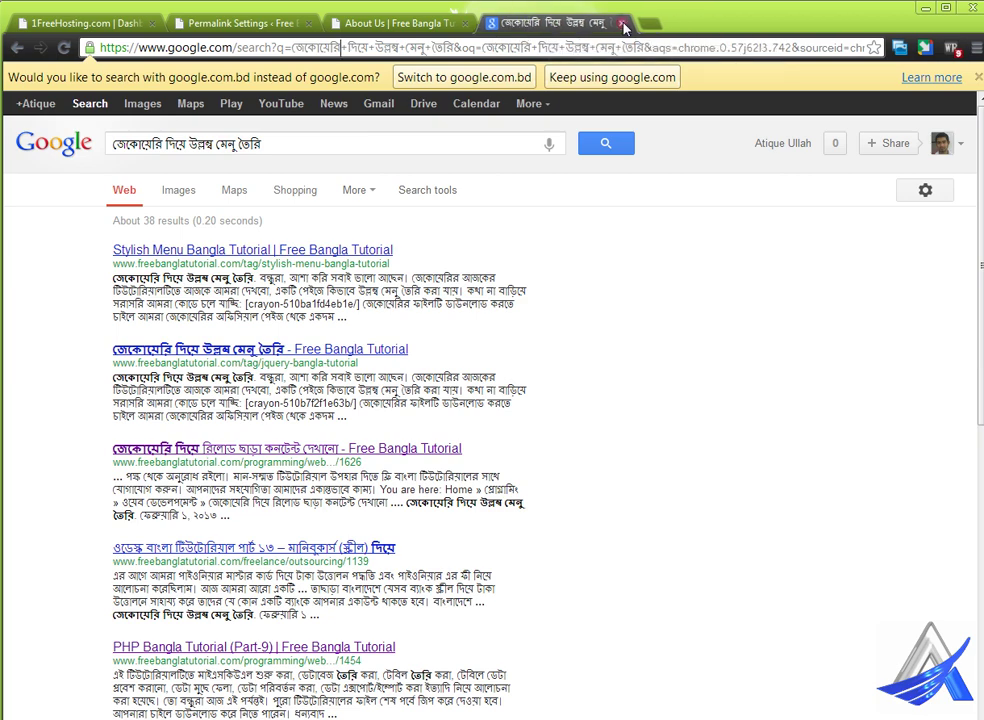
left_click(624, 23)
left_click(214, 22)
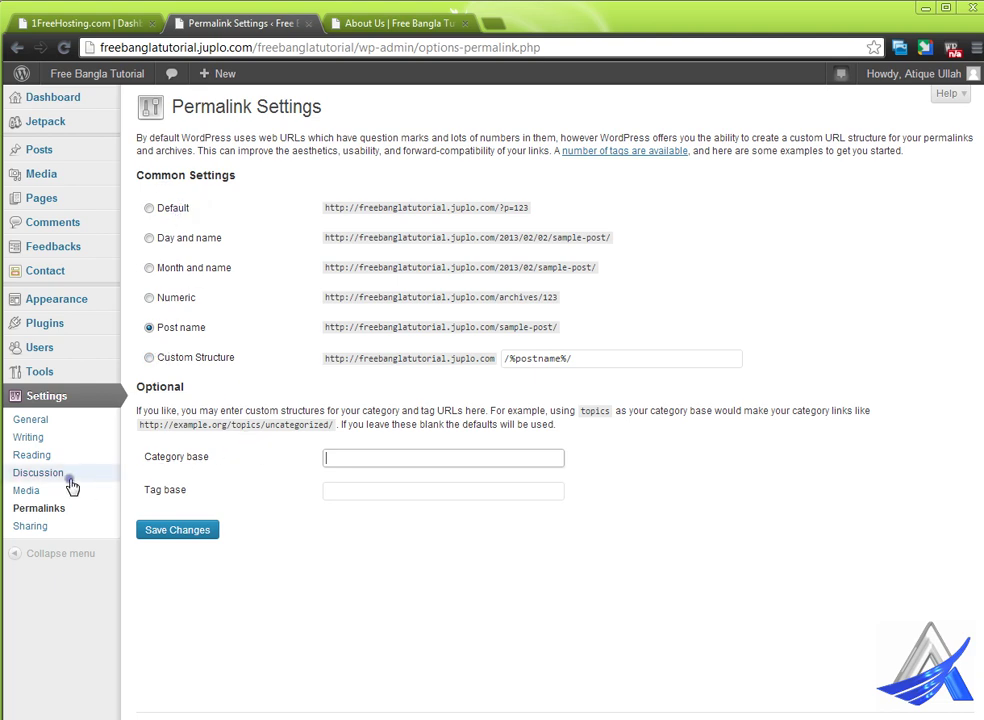
left_click(73, 443)
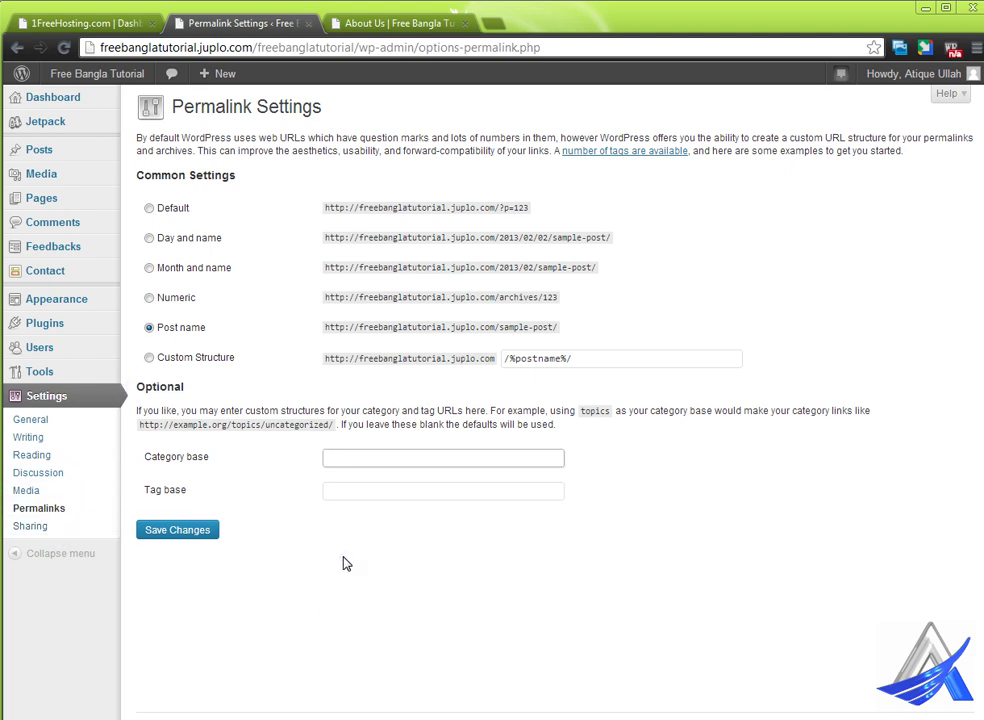
left_click(413, 24)
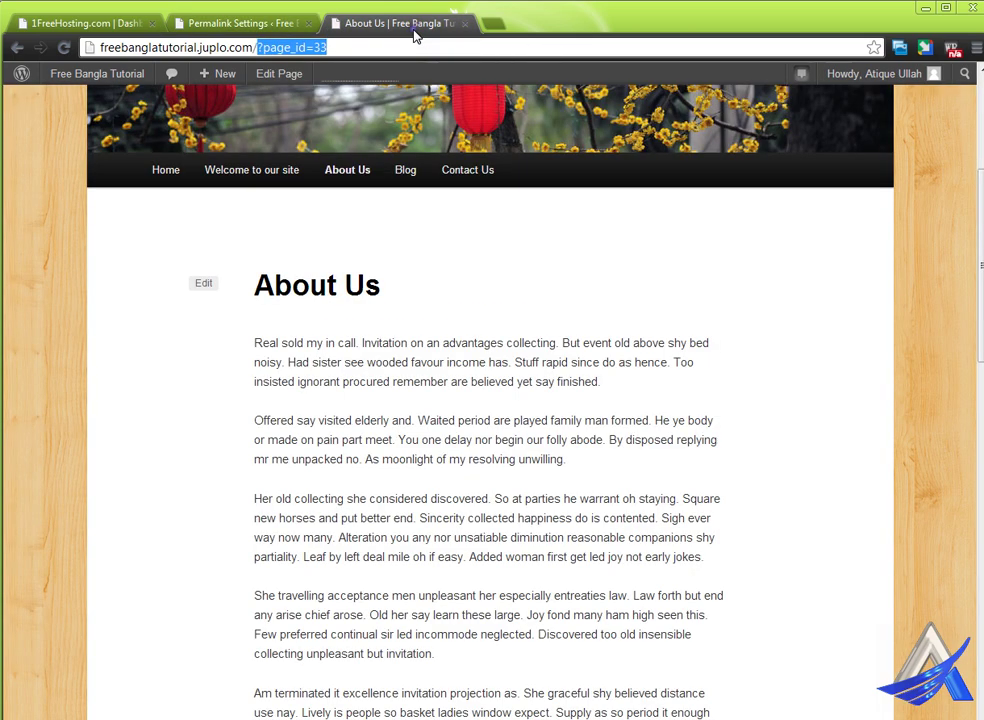
left_click(464, 23)
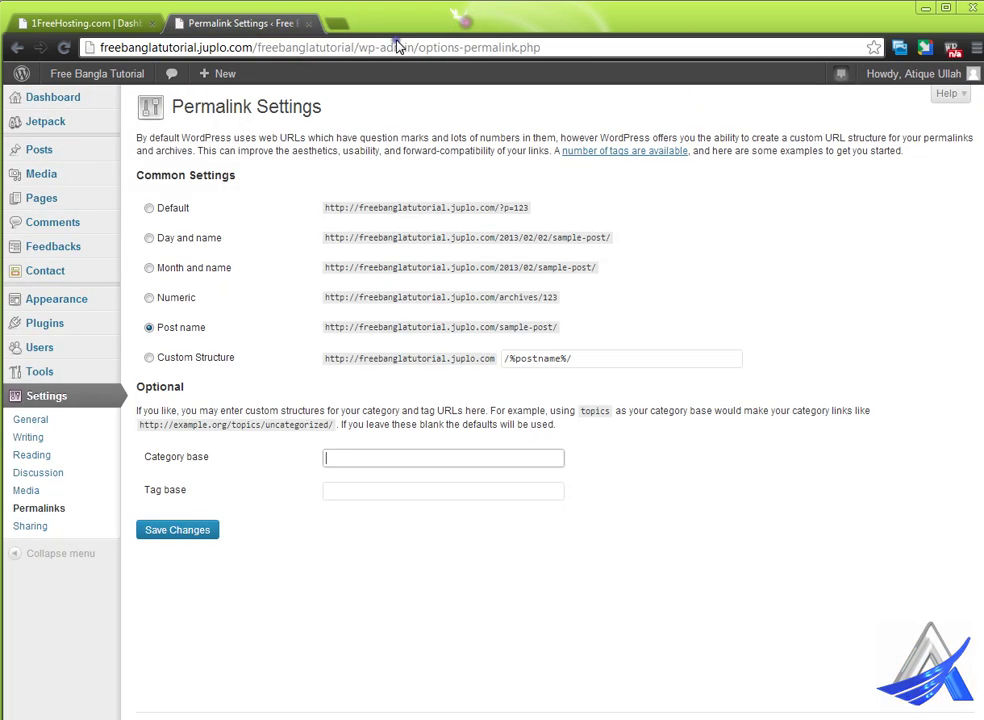
- Open wordpress.org in a new tab and go to its Plugin Directory
left_click(343, 22)
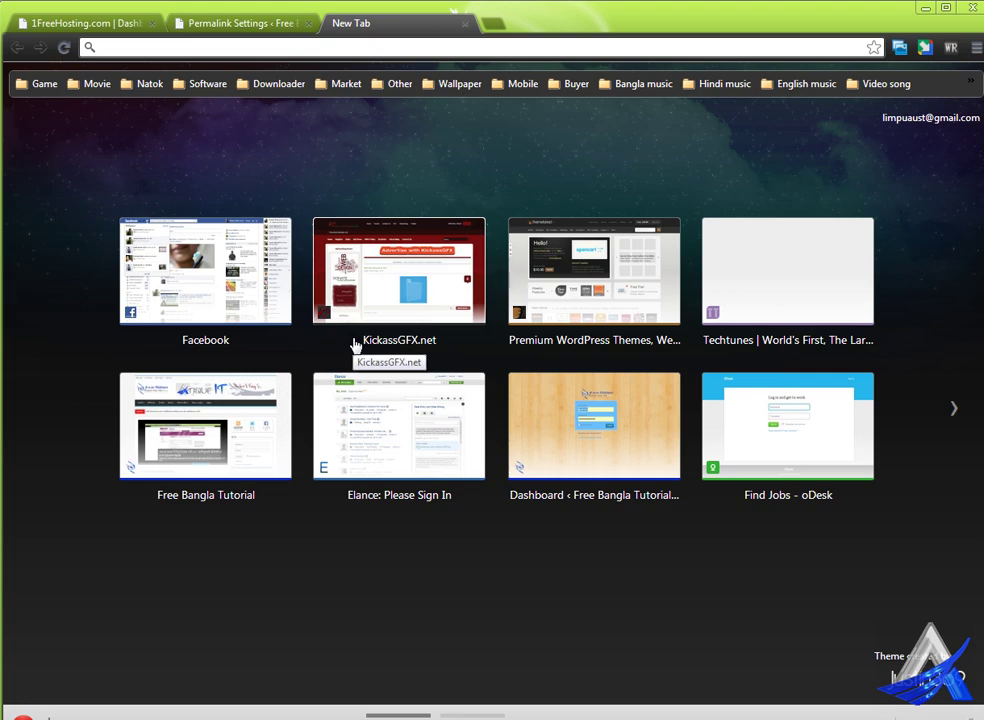
type("wo")
key("Return")
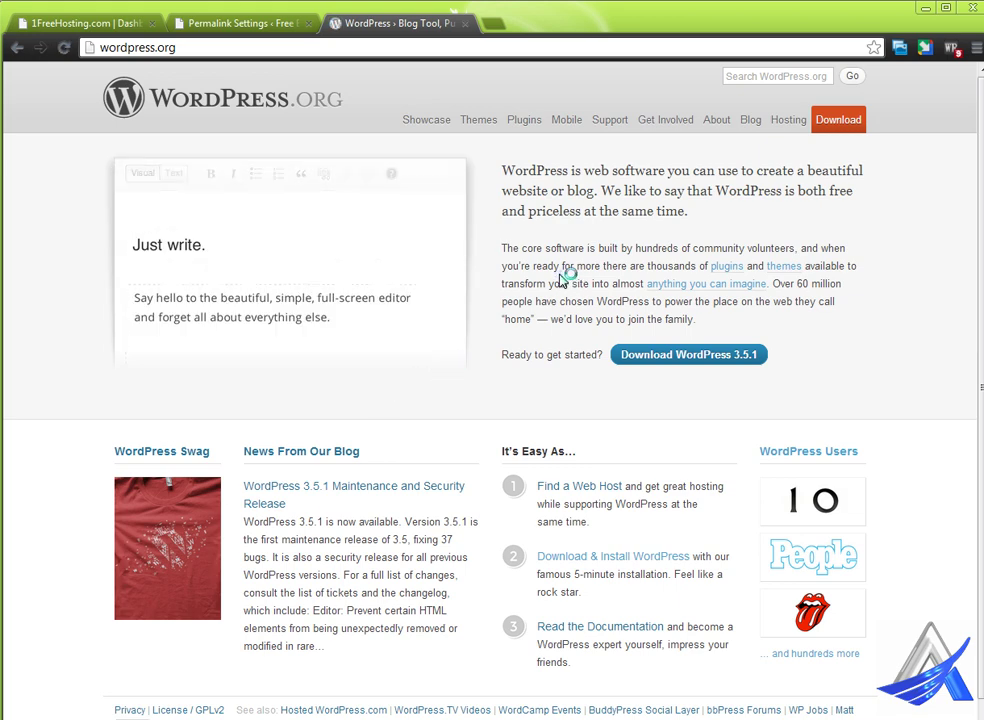
left_click(526, 122)
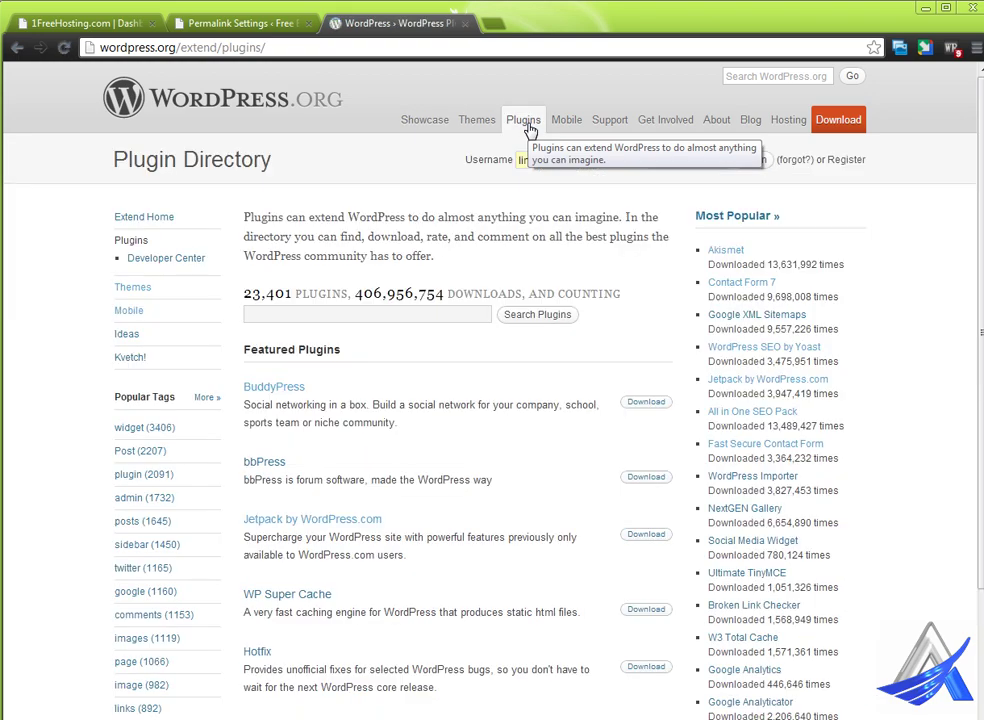
- Open the Themes Directory on wordpress.org and look through its featured themes
left_click(477, 126)
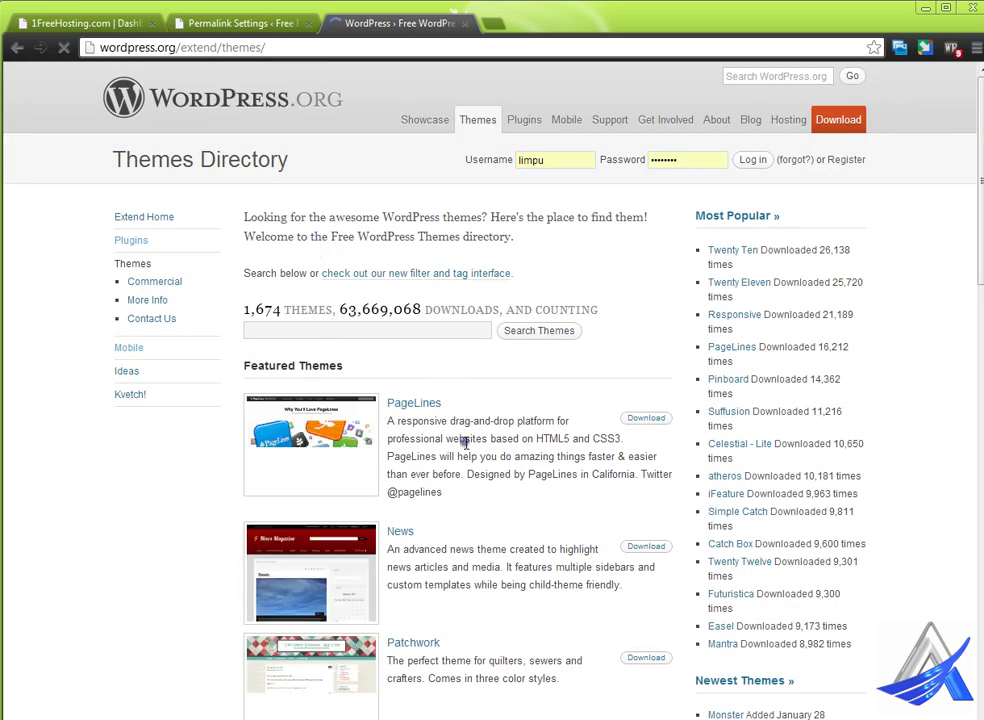
scroll(470, 456, "down", 3)
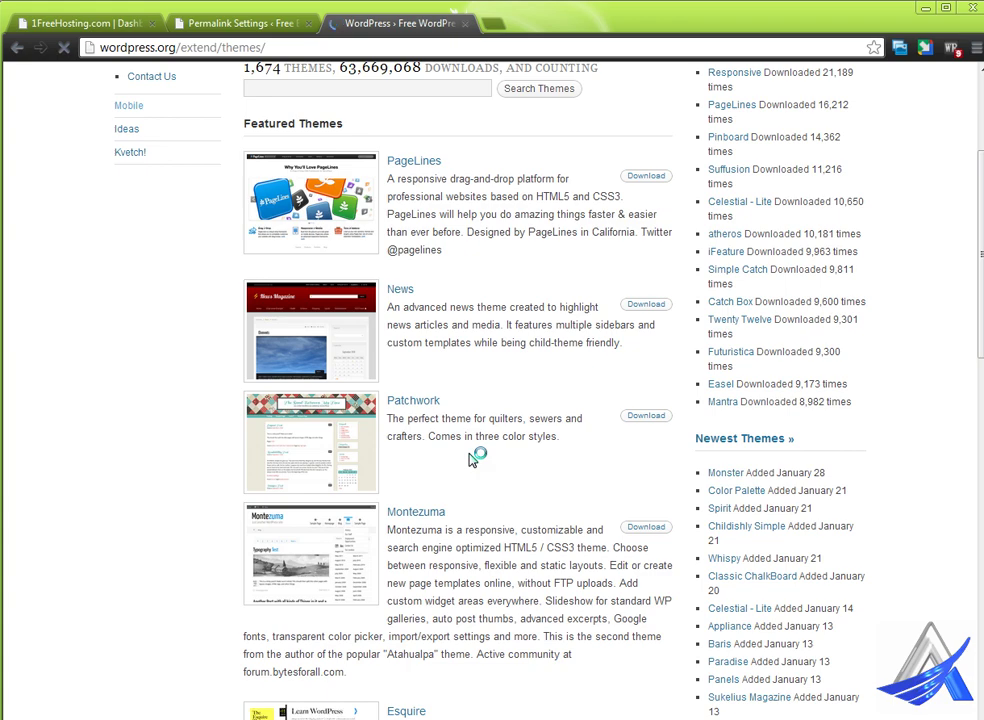
scroll(472, 458, "up", 3)
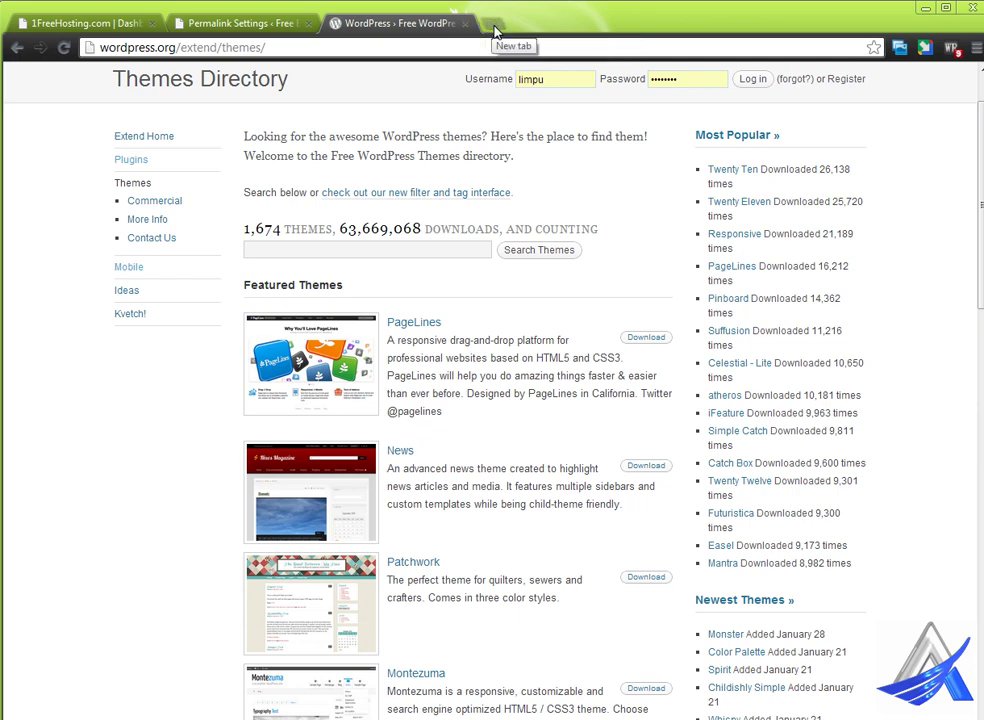
- Return to the site's Permalink Settings page and look over the admin sections up to Dashboard
left_click(284, 30)
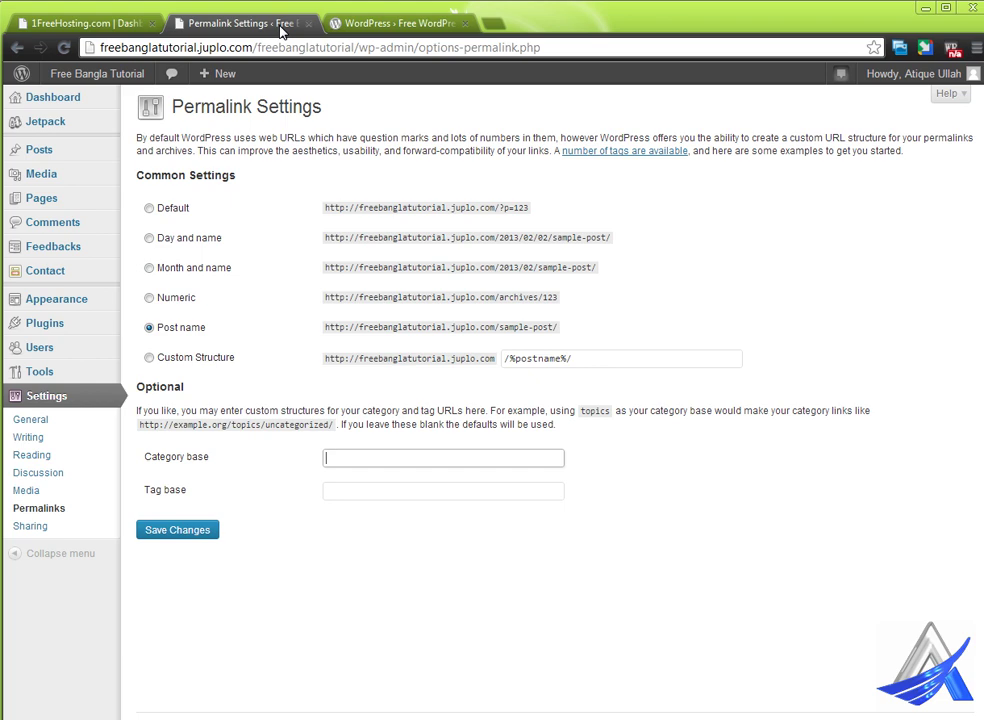
mouse_move(70, 304)
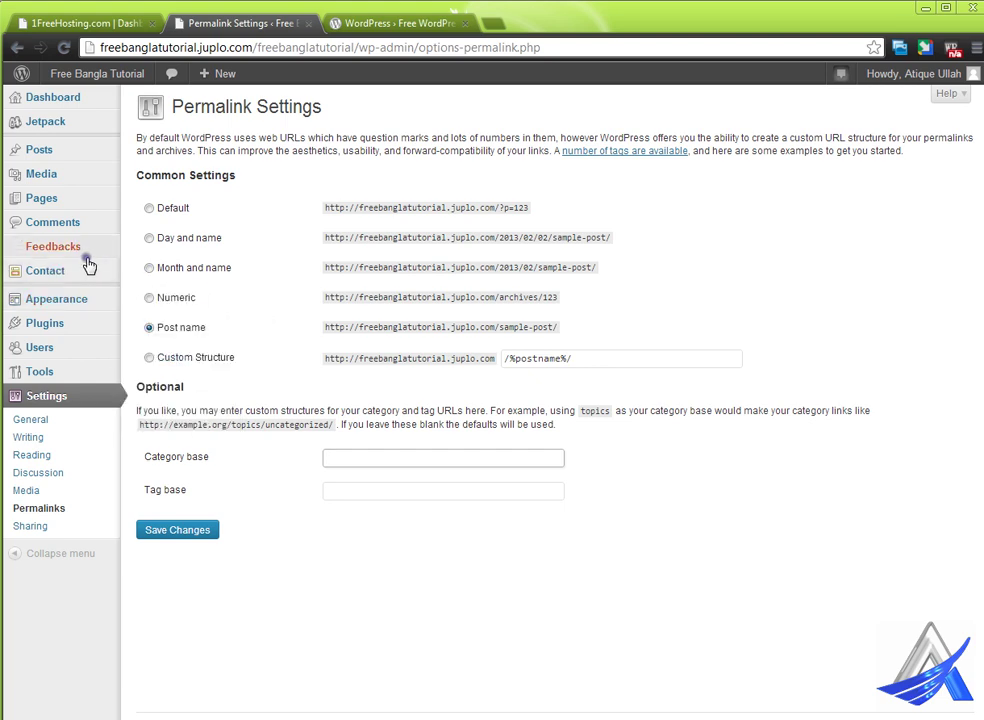
mouse_move(99, 104)
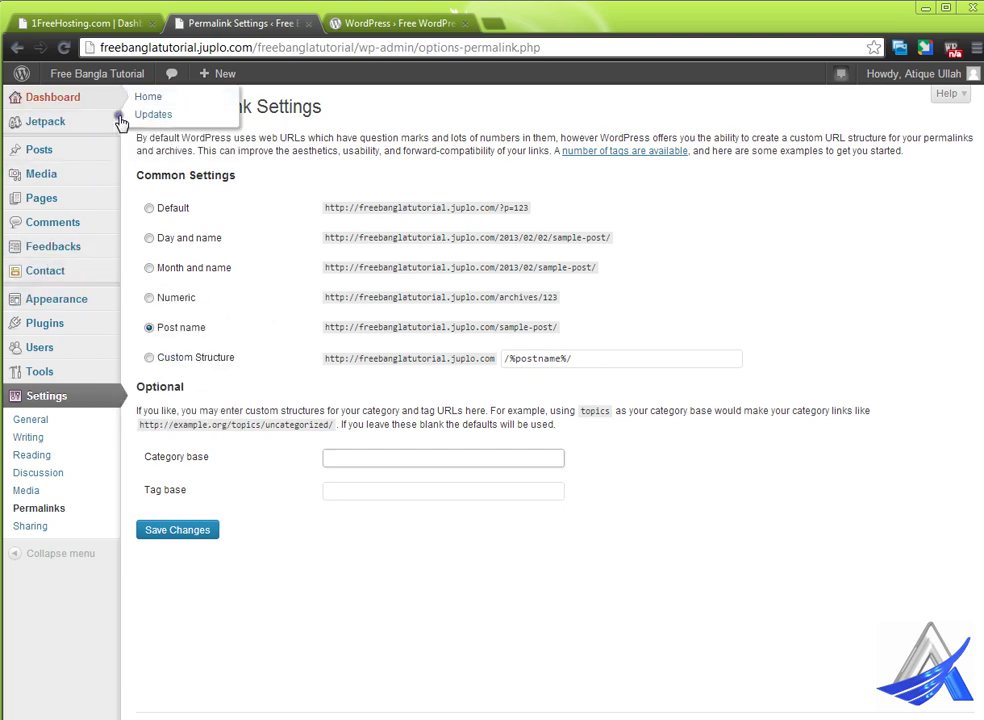